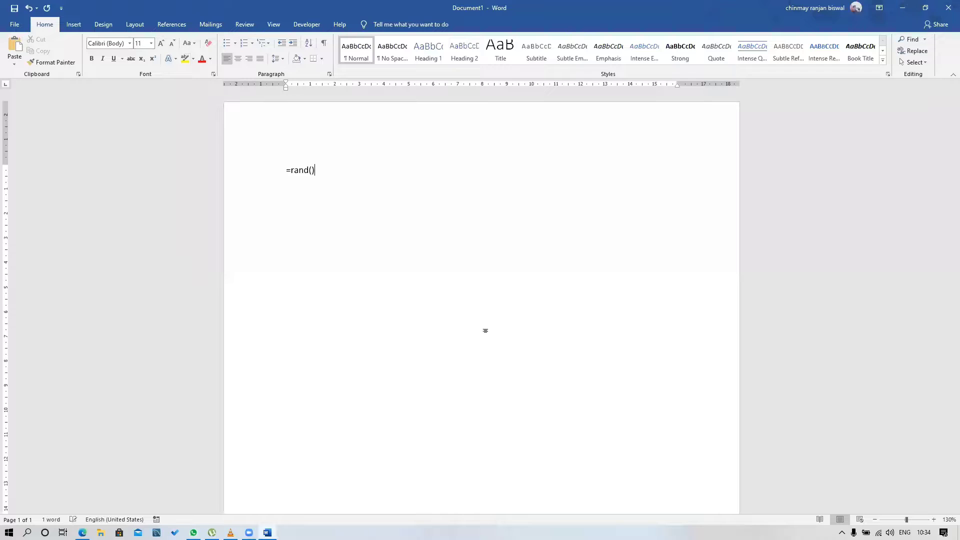
Generate sample text with =rand() and insert three paragraph breaks after "type a keyword to search" in the first paragraph
key(Return)
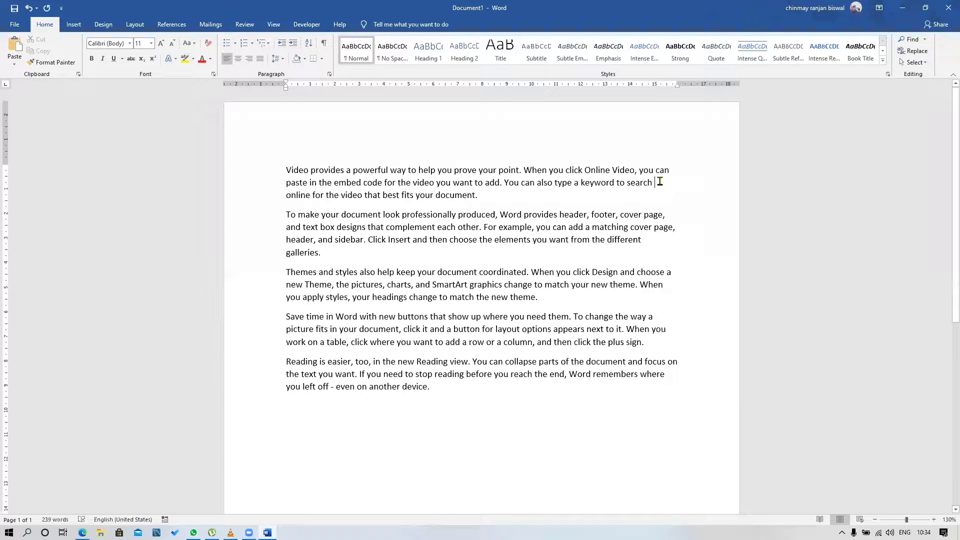
key(Return)
key(Return)
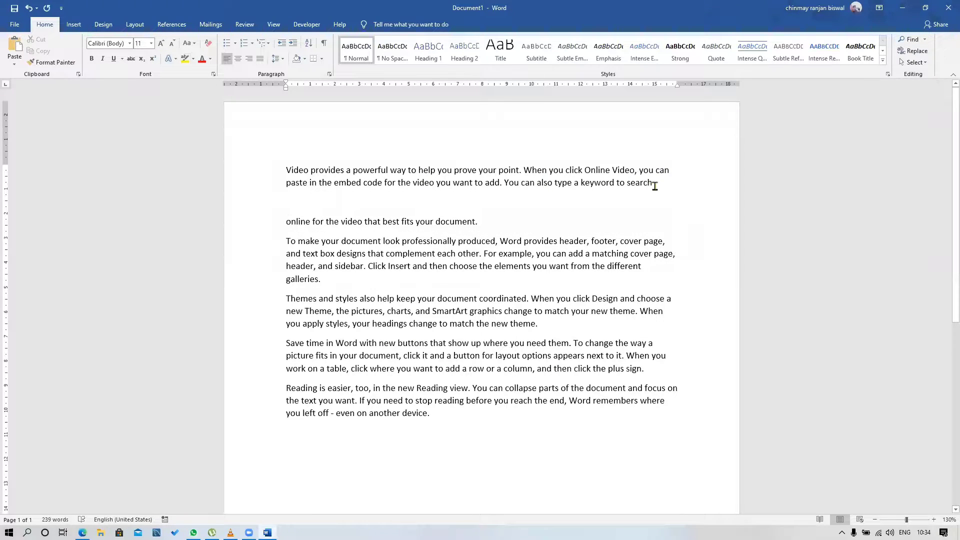
key(Return)
Split the second paragraph into separate lines after "cover page,", "complement each other." and "header, and sidebar."
click(665, 261)
key(Return)
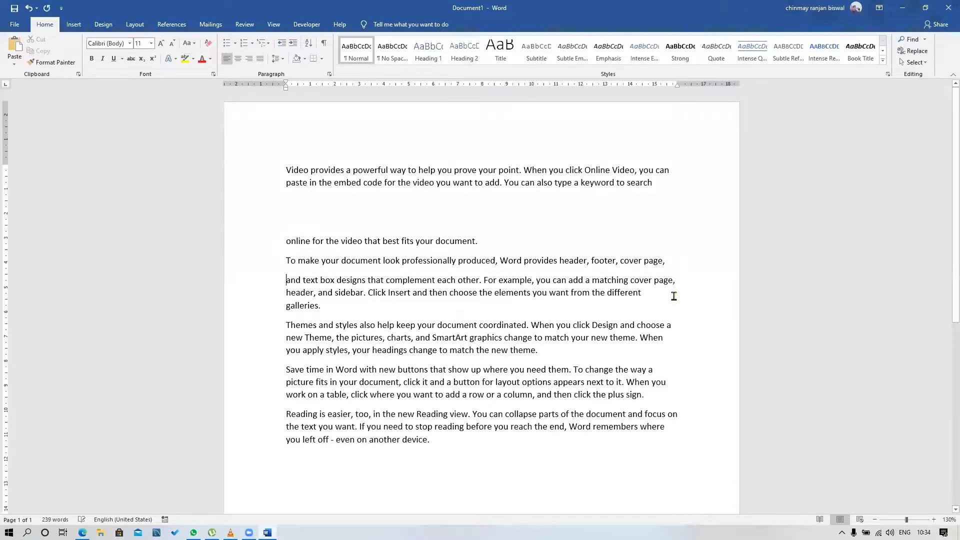
click(483, 281)
key(Return)
click(562, 300)
key(Return)
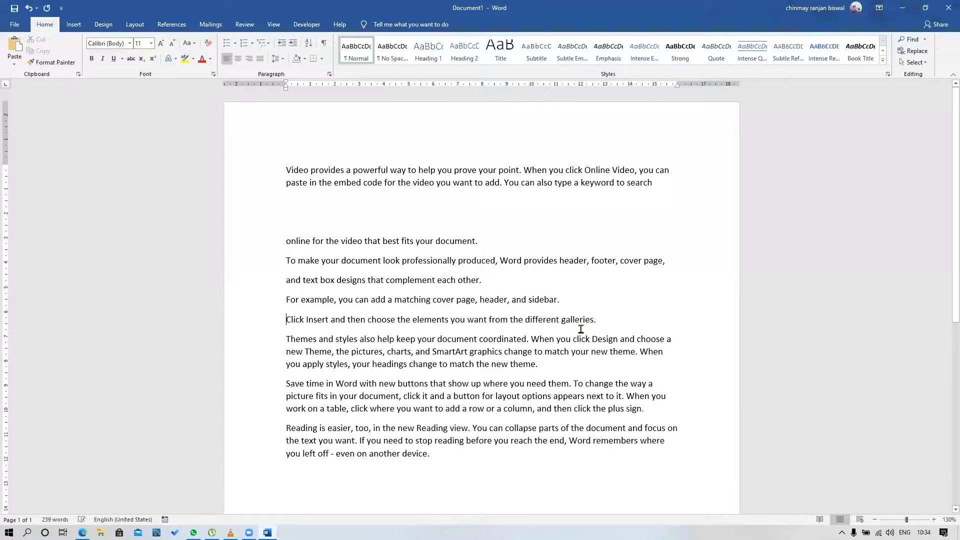
Split the "Themes and styles" paragraph into separate lines after "When you", "SmartArt" and "apply styles, your"
click(572, 339)
key(Return)
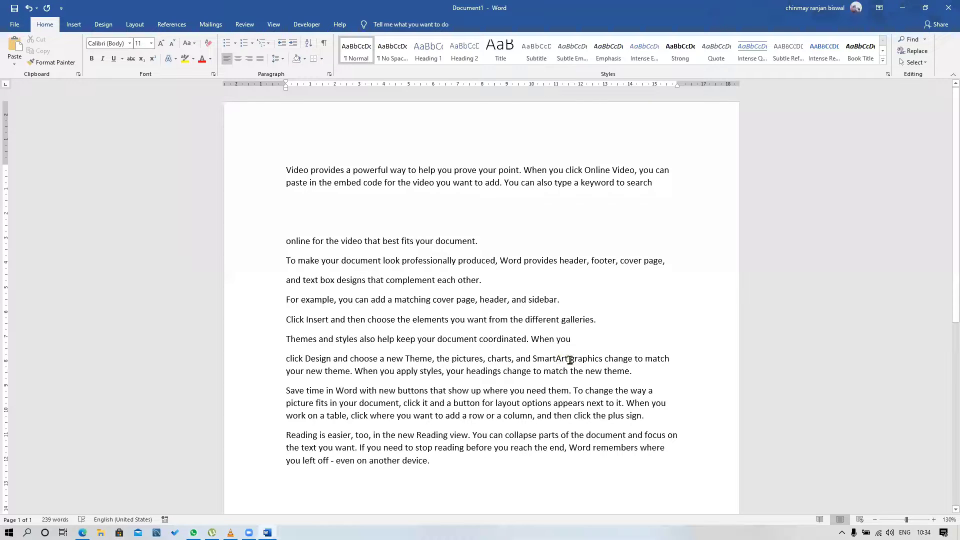
click(569, 359)
key(Return)
click(567, 378)
key(Return)
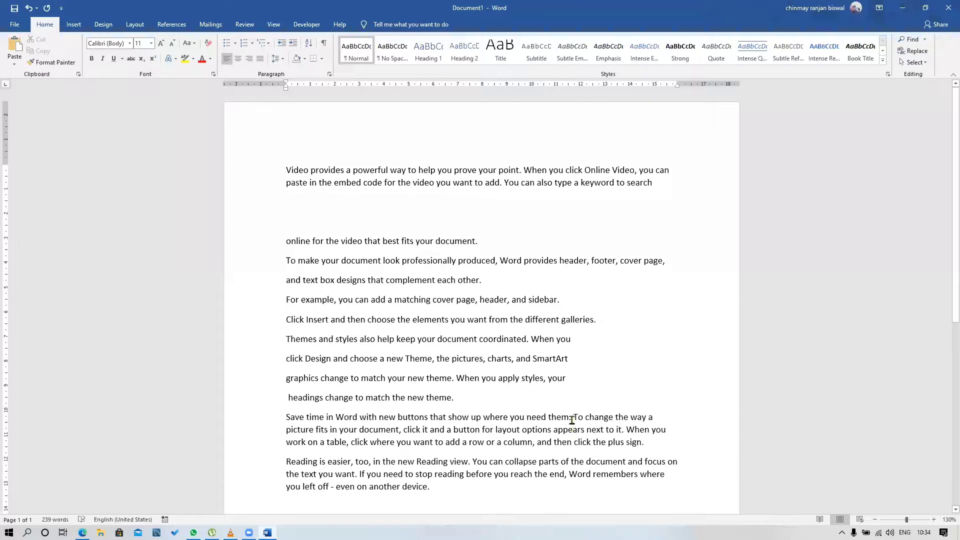
Split the "Save time in Word" paragraph into separate lines after "need them.", "add a row", "and a button" and "on a table,"
click(572, 418)
key(Return)
click(566, 450)
key(Return)
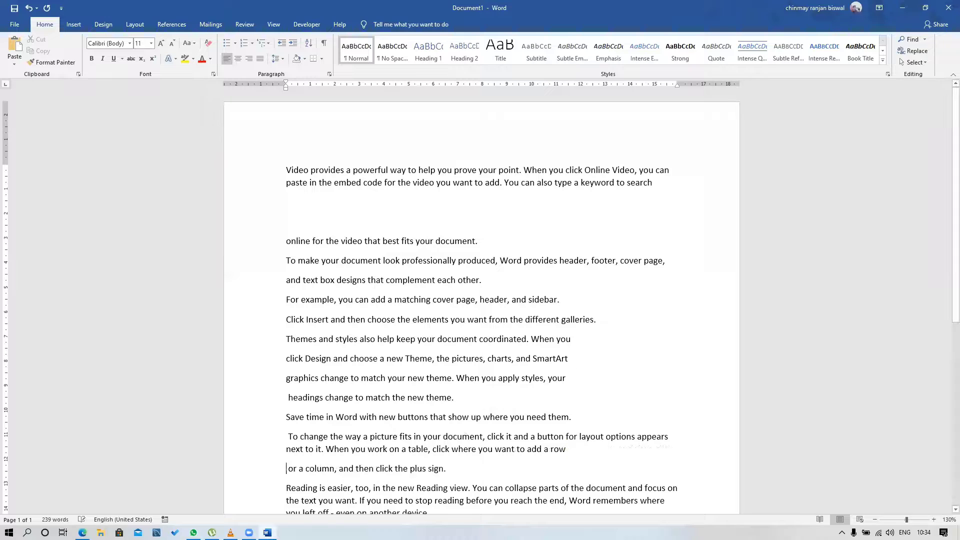
scroll(565, 434, down, 2)
click(566, 379)
key(Return)
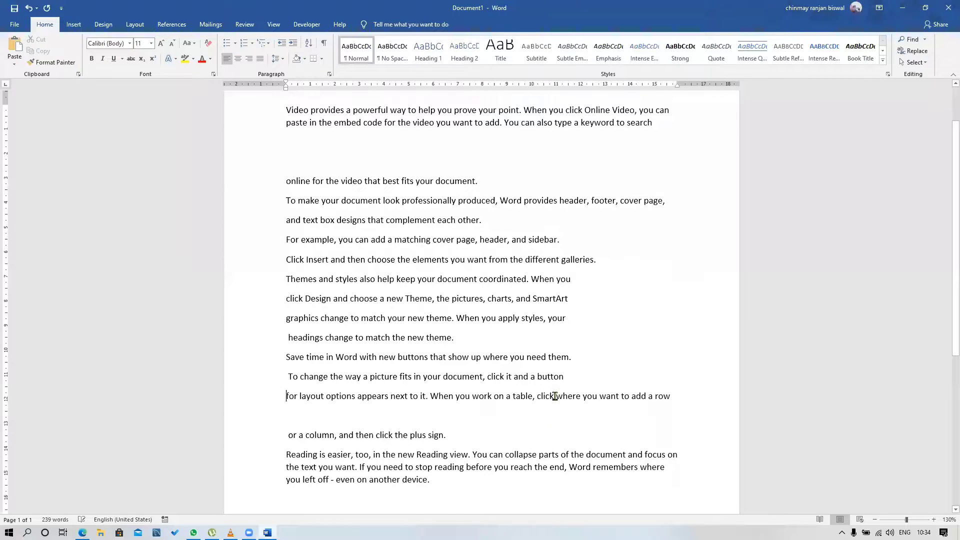
click(535, 396)
key(Return)
Split the "Reading is easier" paragraph into separate lines after "You can", "the text you" and "reach the end,"
click(506, 474)
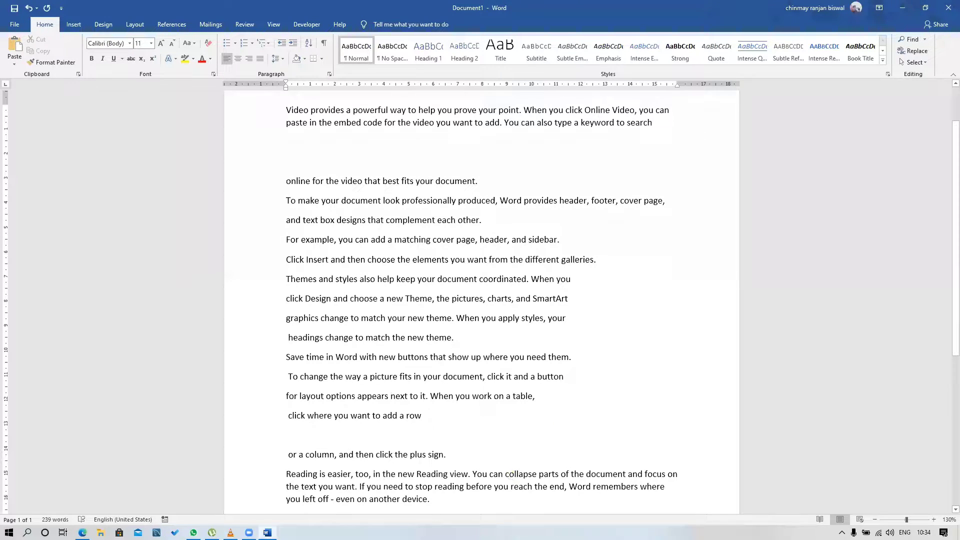
key(Return)
click(511, 494)
key(Return)
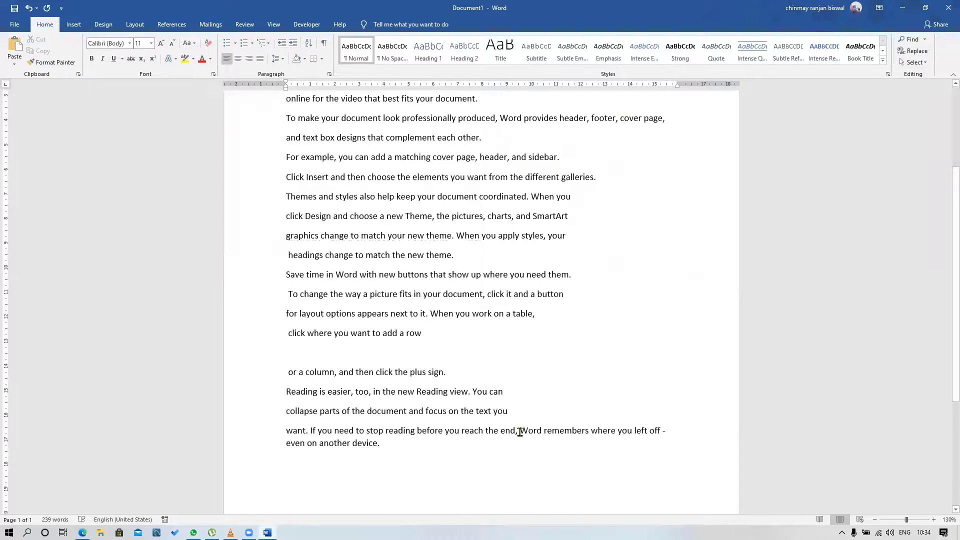
click(520, 432)
key(Return)
Split the opening paragraph into separate lines after "prove your point." and "embed code", keeping the word "code" whole
scroll(500, 325, up, 3)
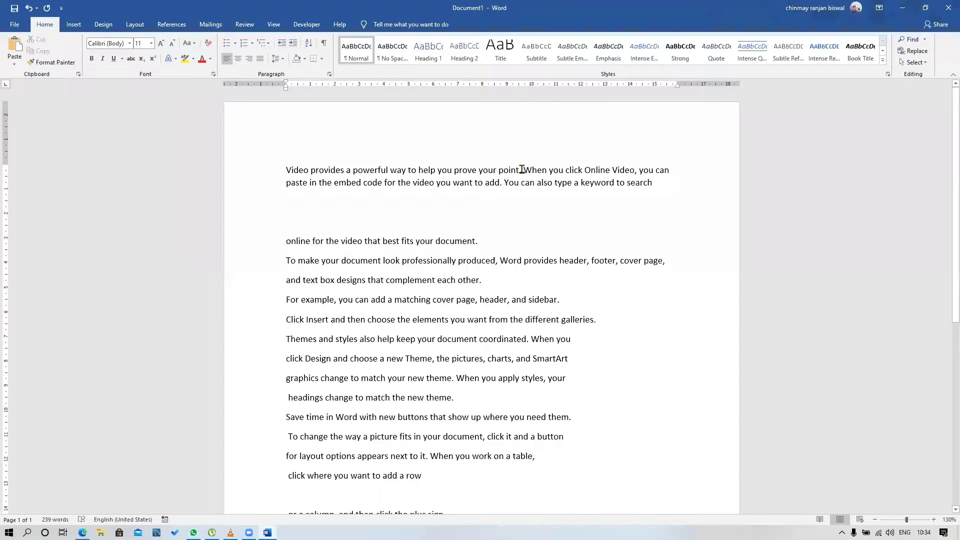
key(Return)
click(513, 191)
key(Return)
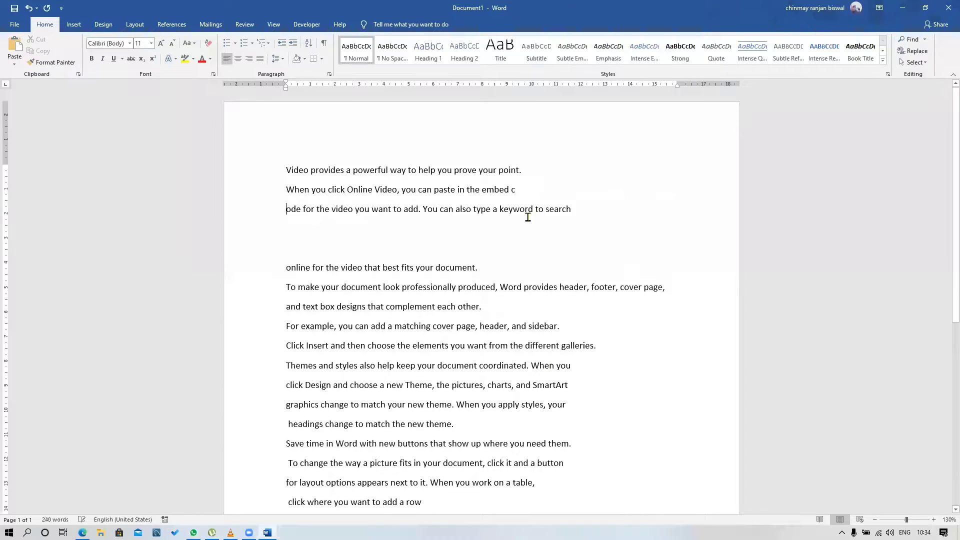
key(ctrl+a)
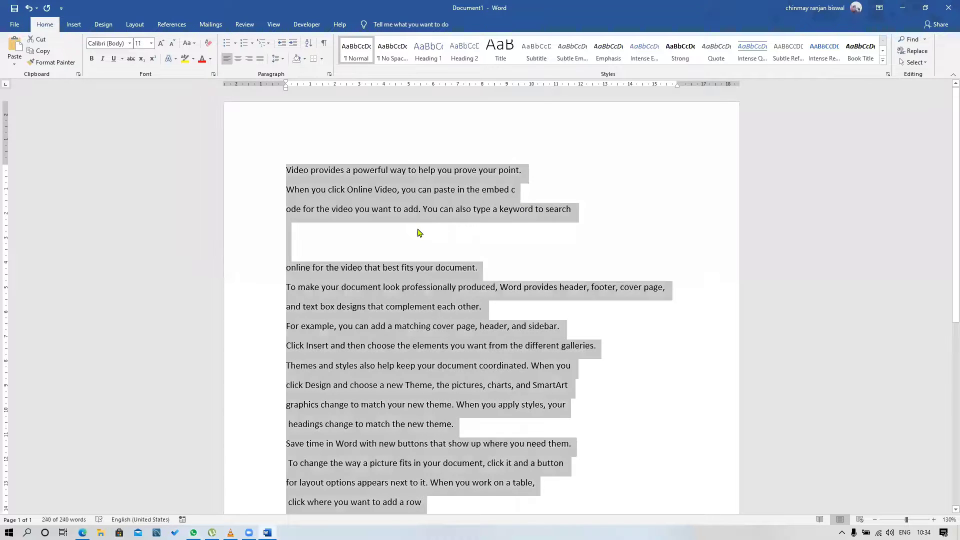
click(516, 190)
key(Delete)
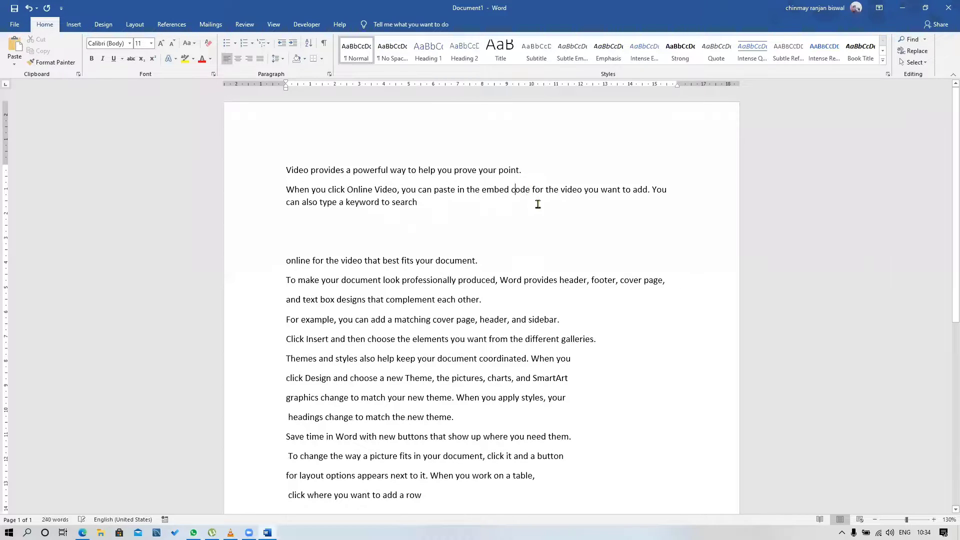
click(531, 190)
key(Return)
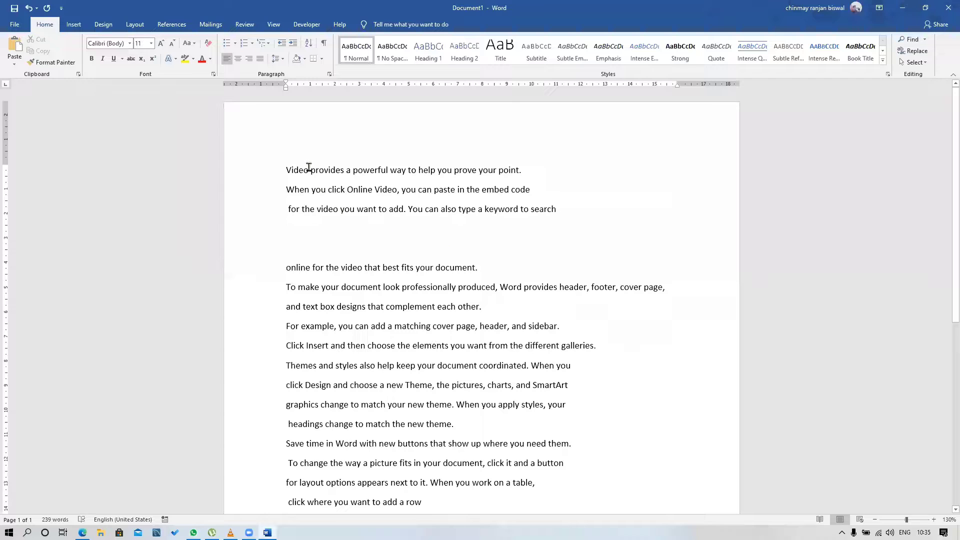
Try centre, left and right alignment on the whole document's text and set it to justified
click(294, 171)
key(ctrl+a)
scroll(495, 510, down, 3)
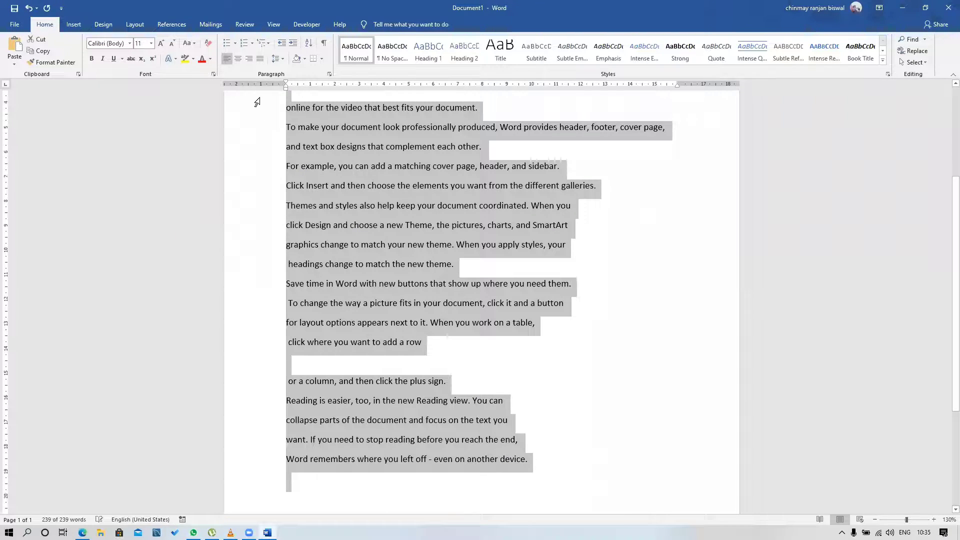
click(261, 59)
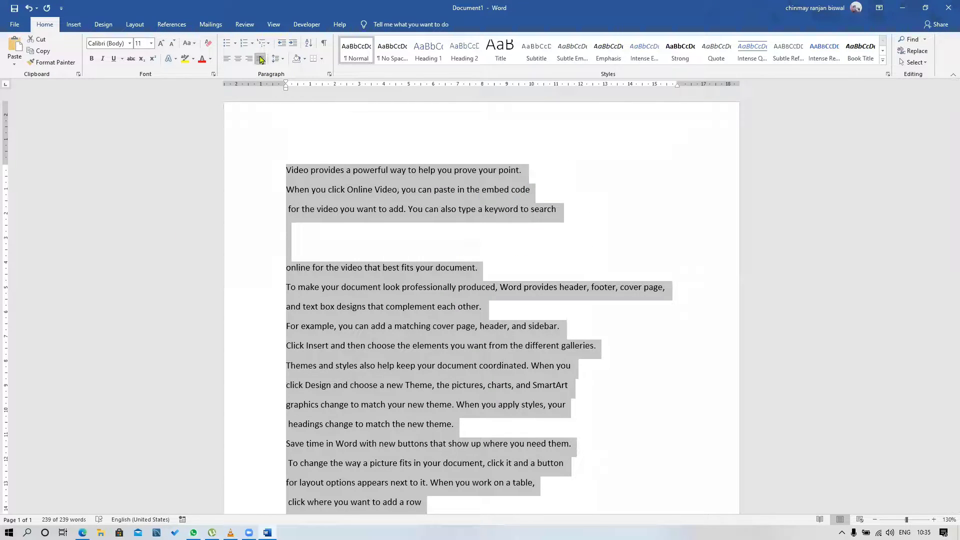
click(238, 59)
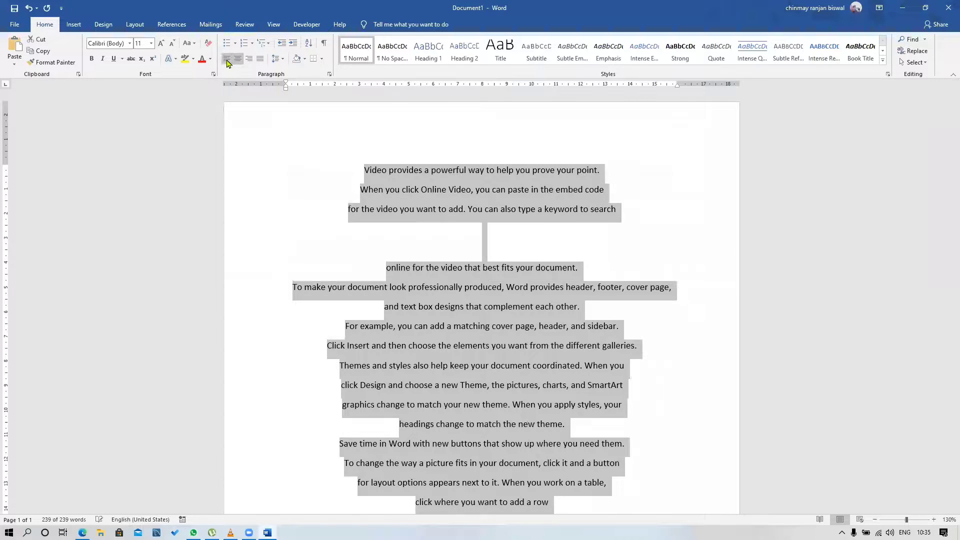
click(227, 59)
click(247, 61)
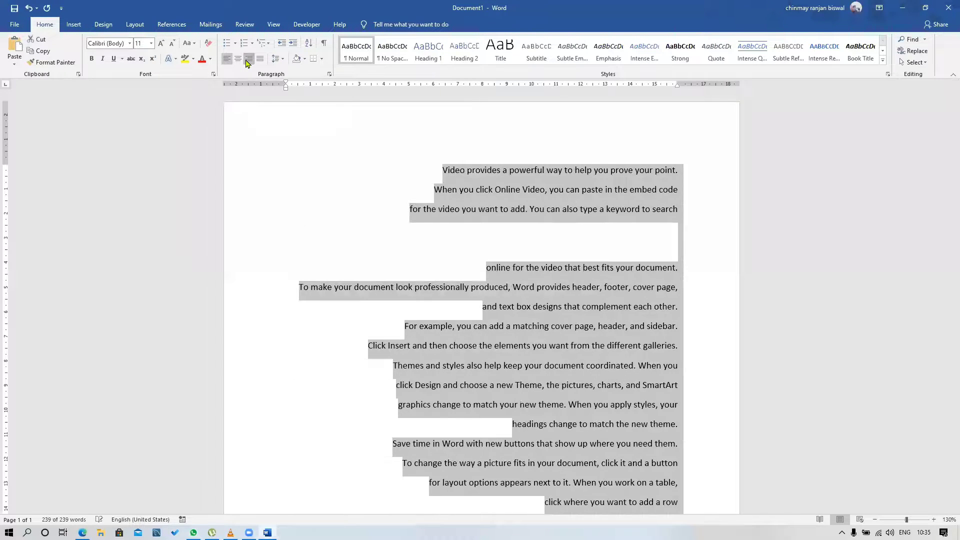
click(260, 60)
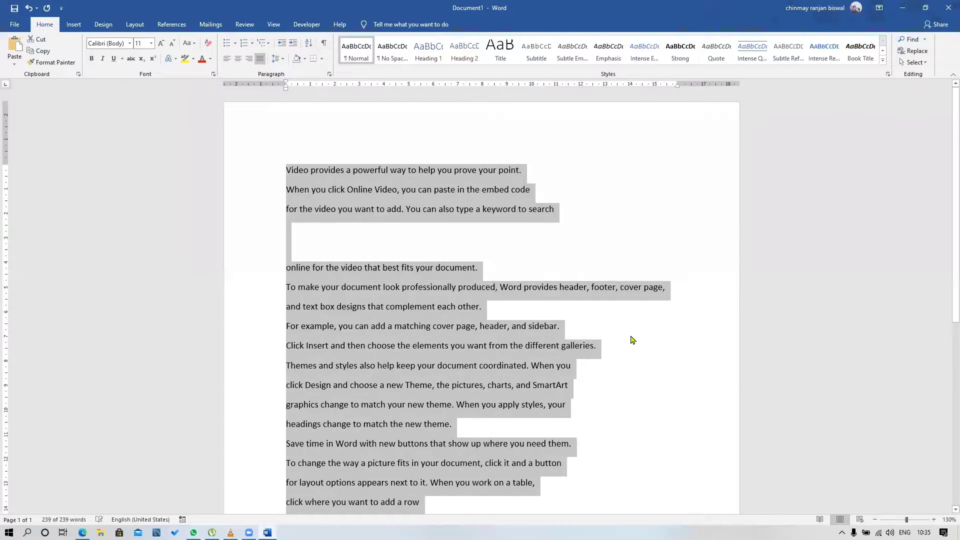
Delete the blank lines below "type a keyword to search" and below "add a row"
click(488, 250)
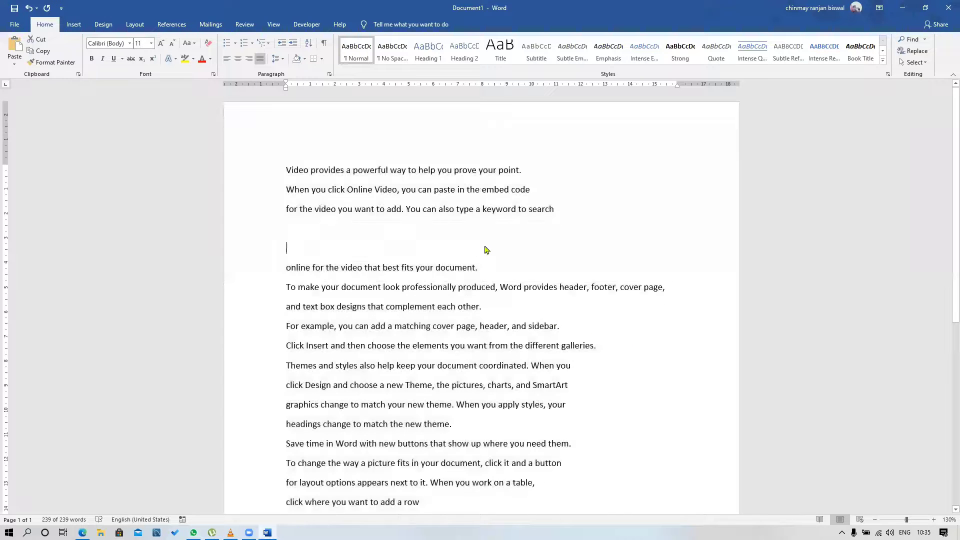
key(Delete)
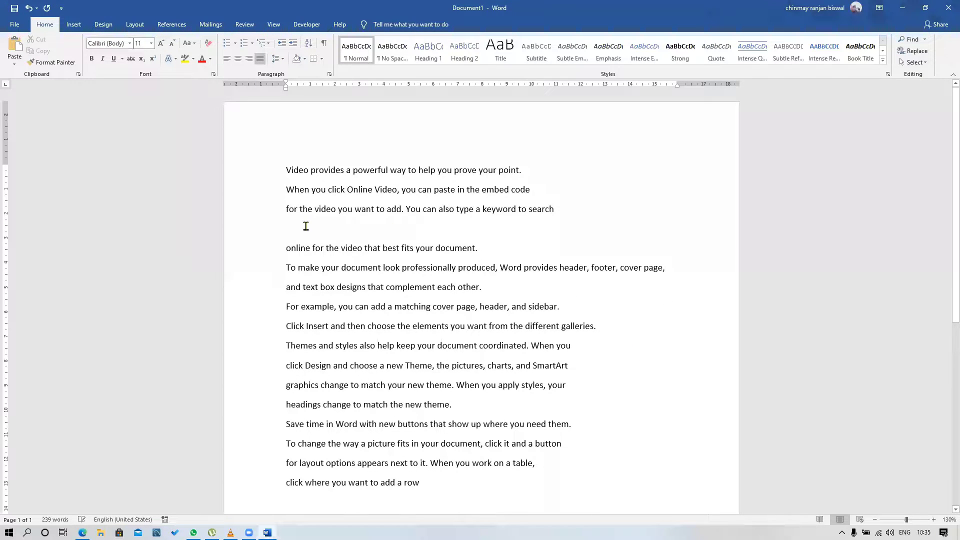
key(Delete)
scroll(531, 324, down, 3)
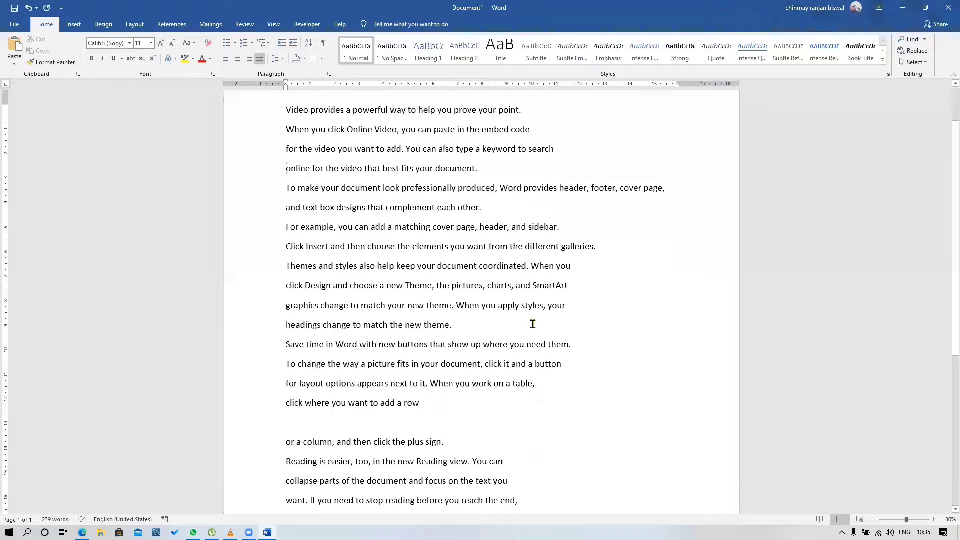
scroll(533, 325, down, 1)
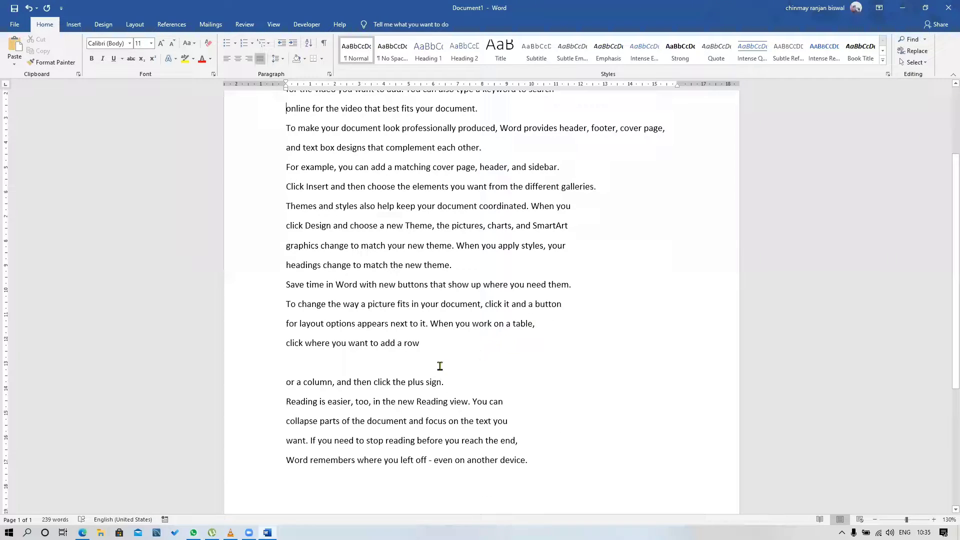
click(370, 356)
key(Delete)
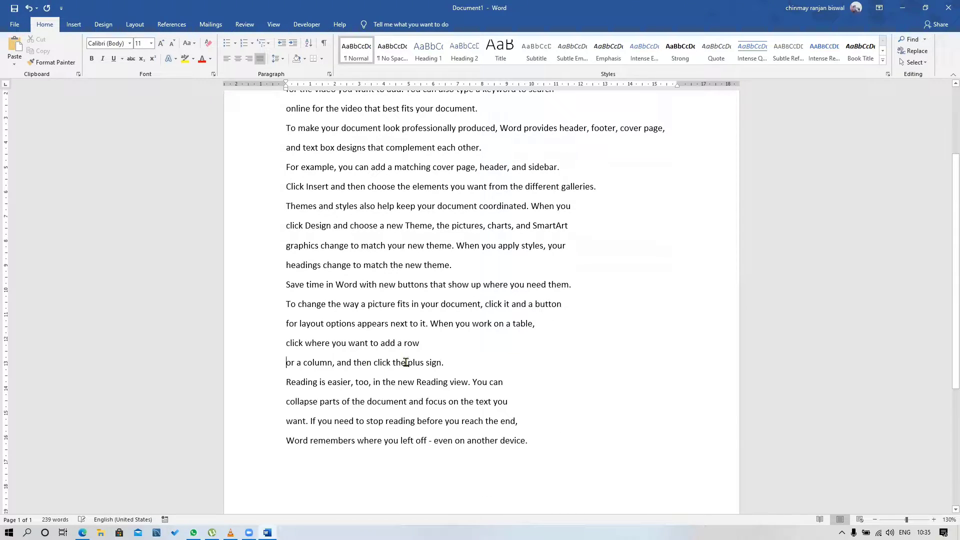
Insert several extra spaces after "add a", "help keep", "match your", "new buttons", "picture fits" and "click the"
scroll(502, 360, up, 3)
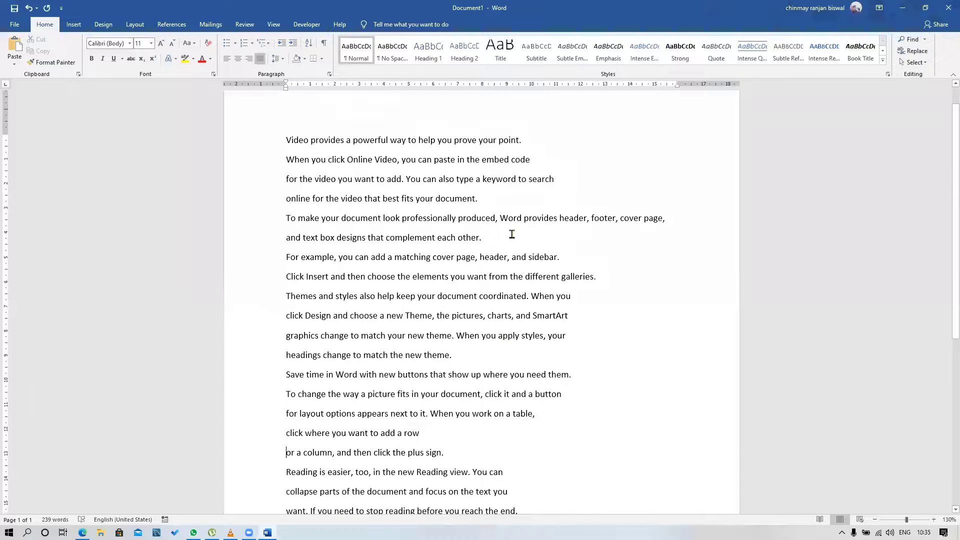
click(394, 257)
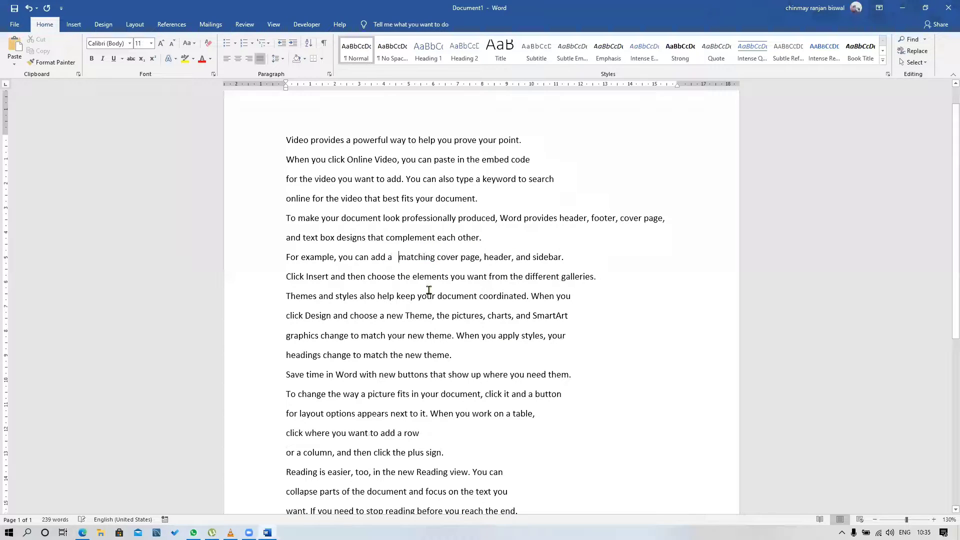
click(418, 296)
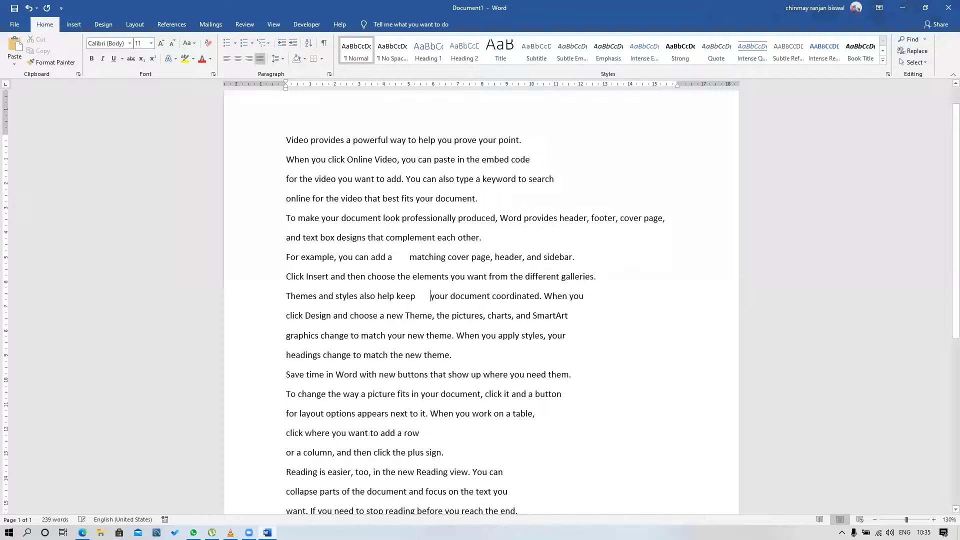
click(408, 336)
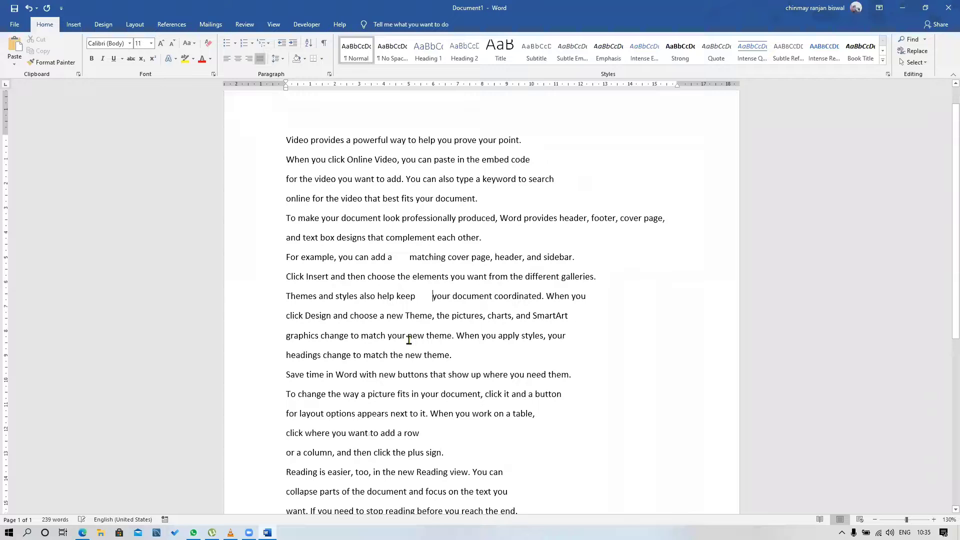
click(429, 375)
click(411, 394)
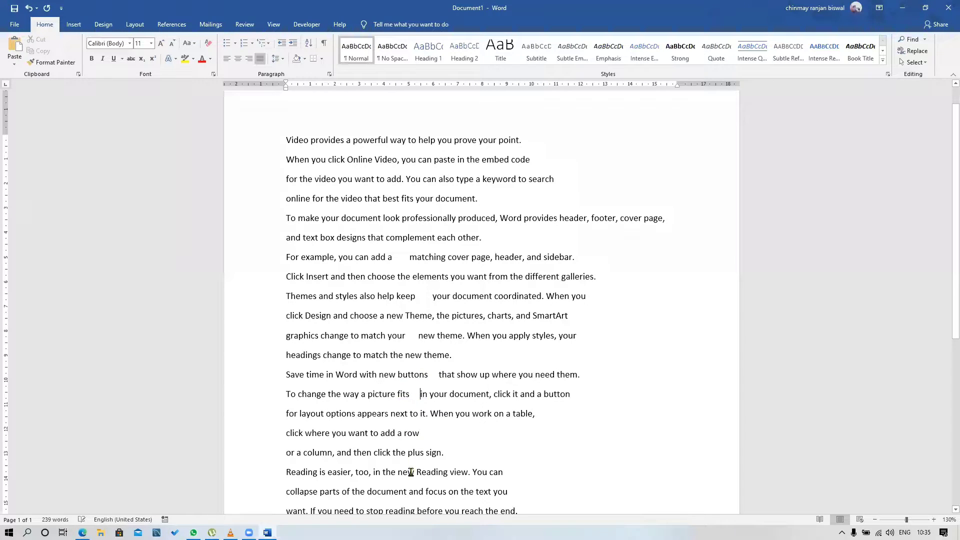
click(408, 451)
Show paragraph marks and hidden formatting symbols, and review the line breaks and extra spaces throughout the text
scroll(379, 295, up, 1)
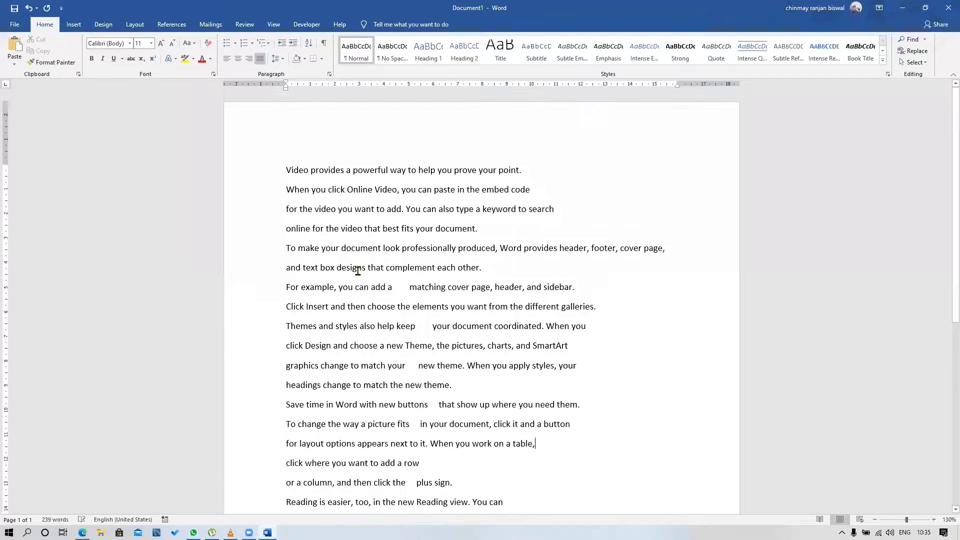
scroll(358, 267, down, 3)
scroll(357, 268, up, 2)
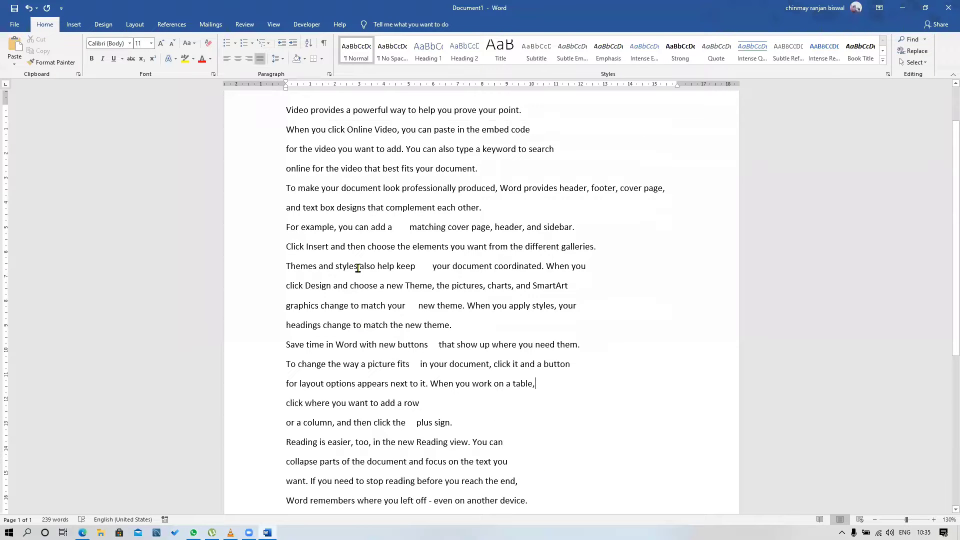
click(324, 44)
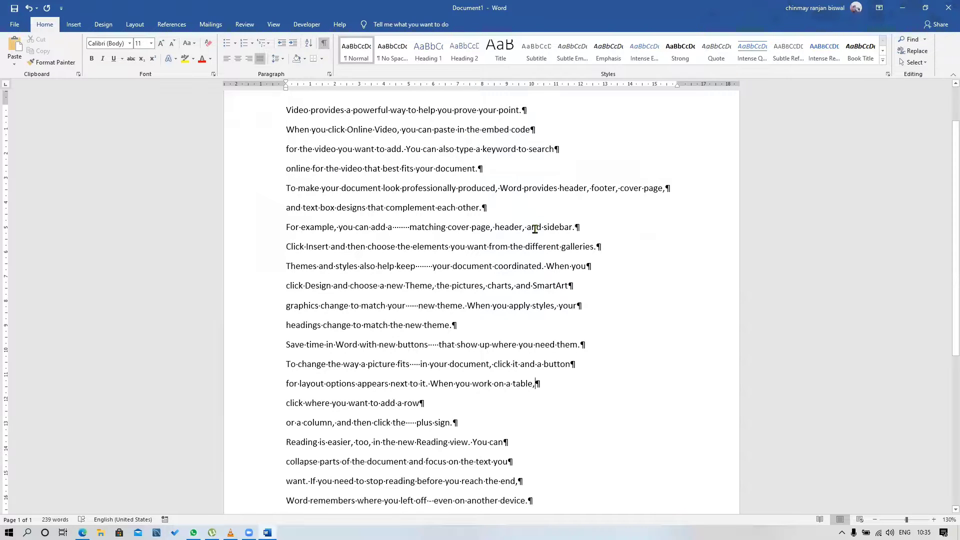
scroll(534, 192, up, 1)
scroll(540, 183, down, 1)
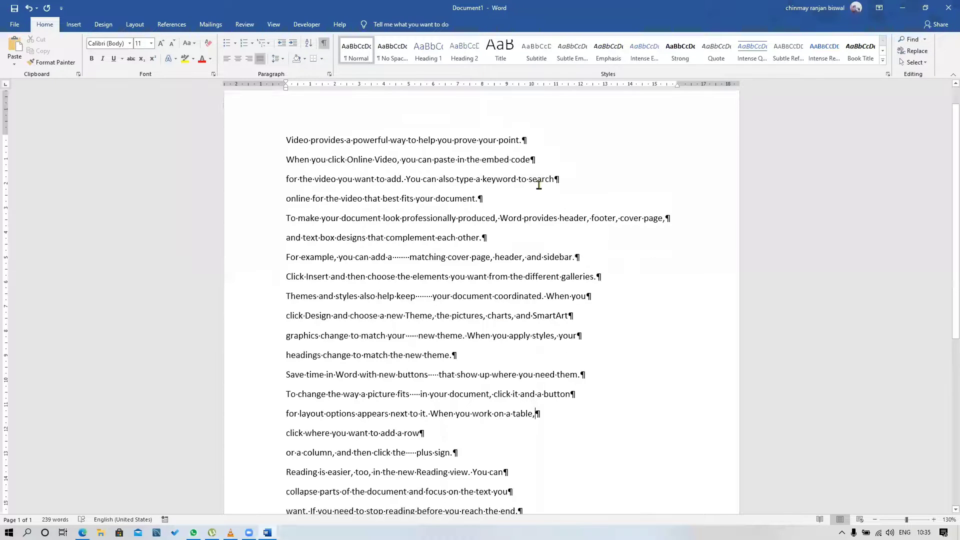
scroll(422, 400, down, 1)
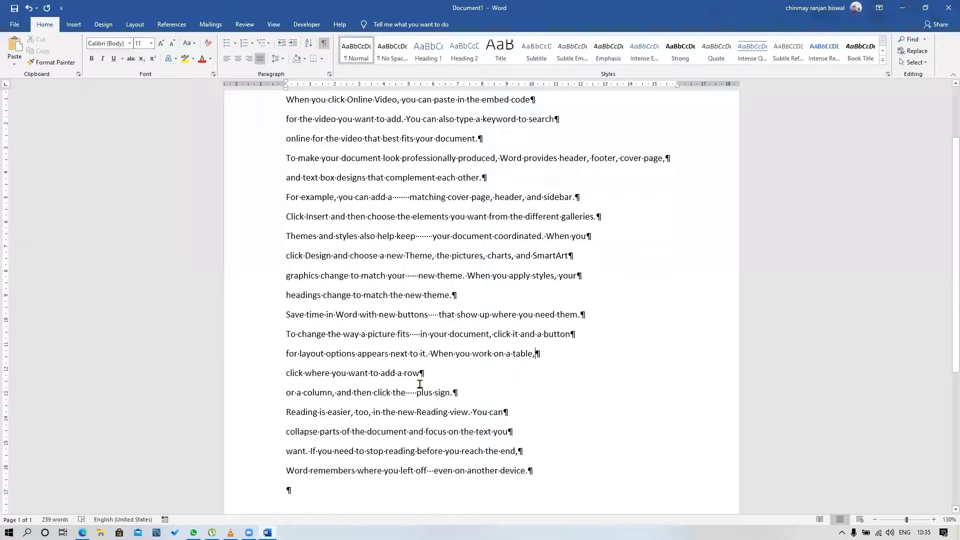
Delete the paragraph marks after "prove your point." and "embed code" to join the first three lines
drag(426, 374, 430, 373)
scroll(505, 309, up, 1)
scroll(541, 299, up, 2)
click(524, 296)
scroll(523, 296, up, 4)
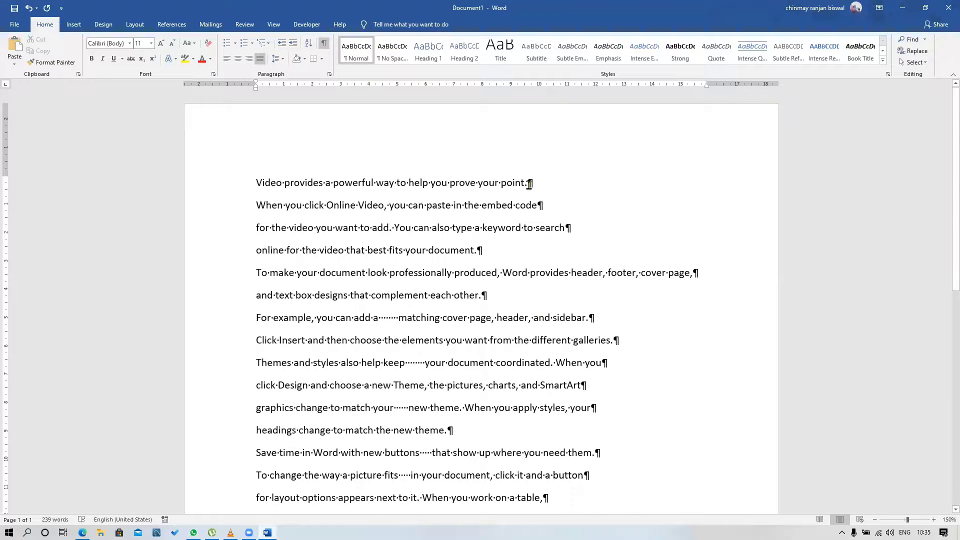
drag(528, 184, 533, 184)
click(530, 176)
key(Delete)
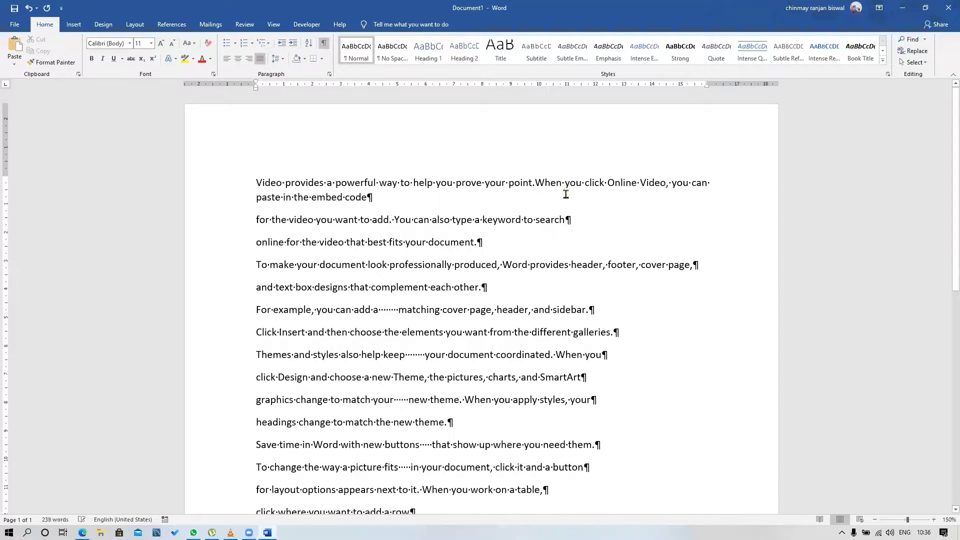
click(368, 200)
key(Delete)
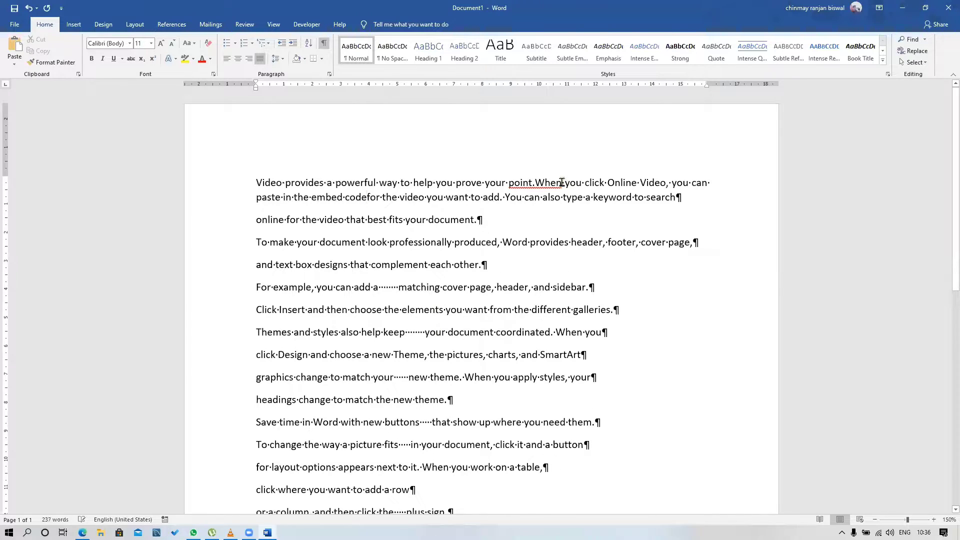
Try adding and removing a space between "point." and "When", and undo the line-joining edits back to separate lines
click(536, 183)
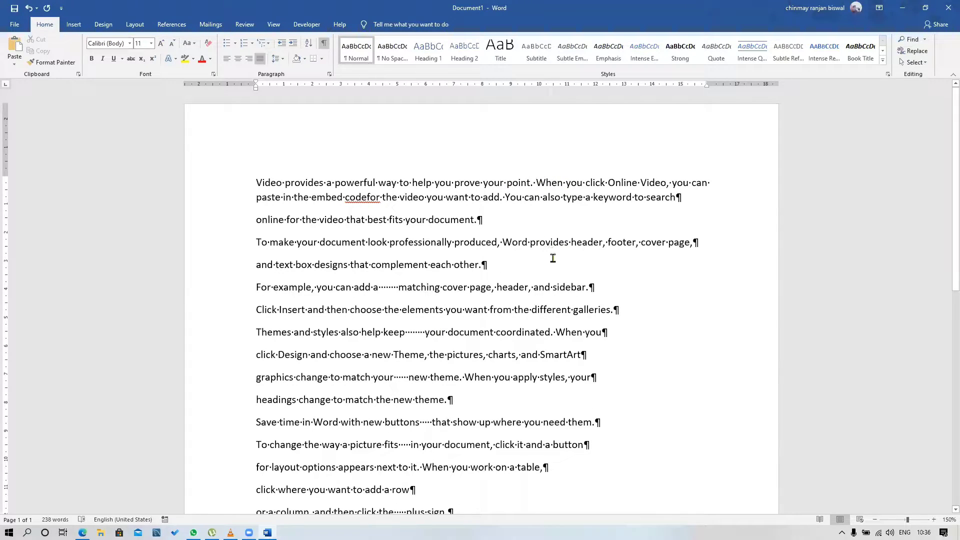
key(BackSpace)
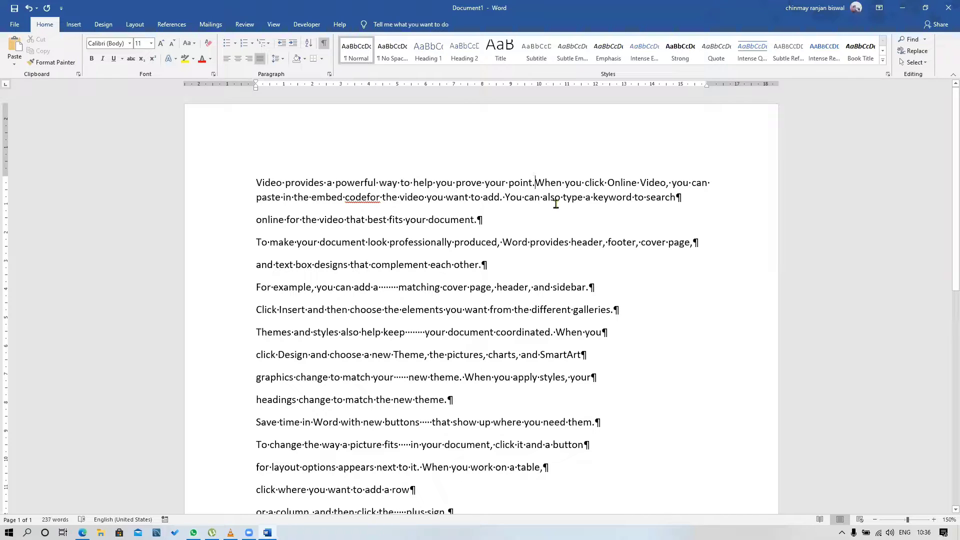
key(BackSpace)
click(368, 200)
key(Return)
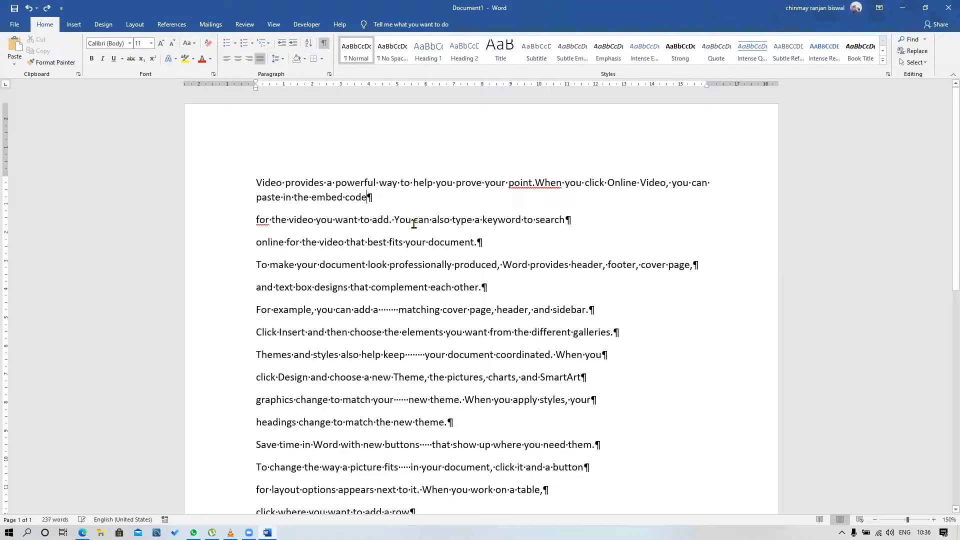
key(ctrl+z)
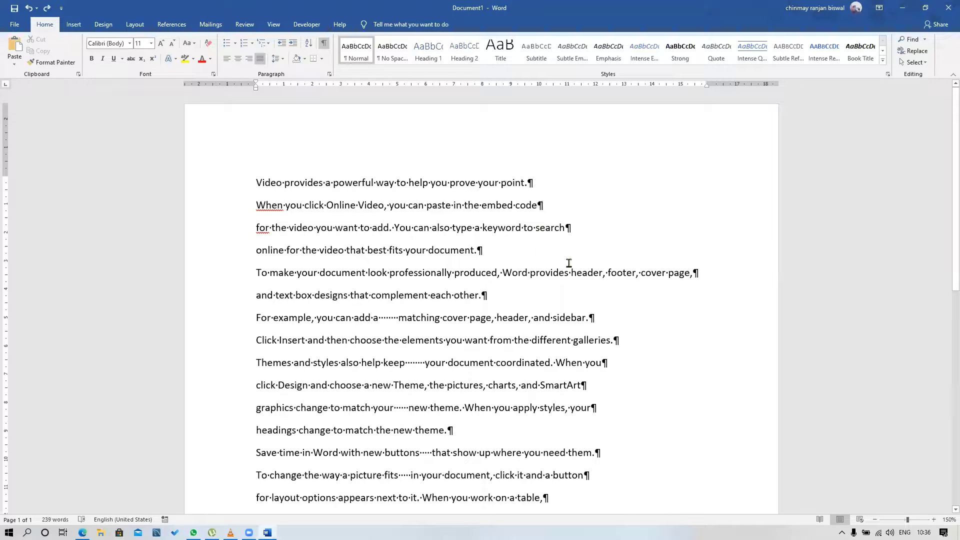
Join the first three lines by replacing the paragraph marks after "prove your point." and "embed code" with single spaces
click(529, 181)
key(Delete)
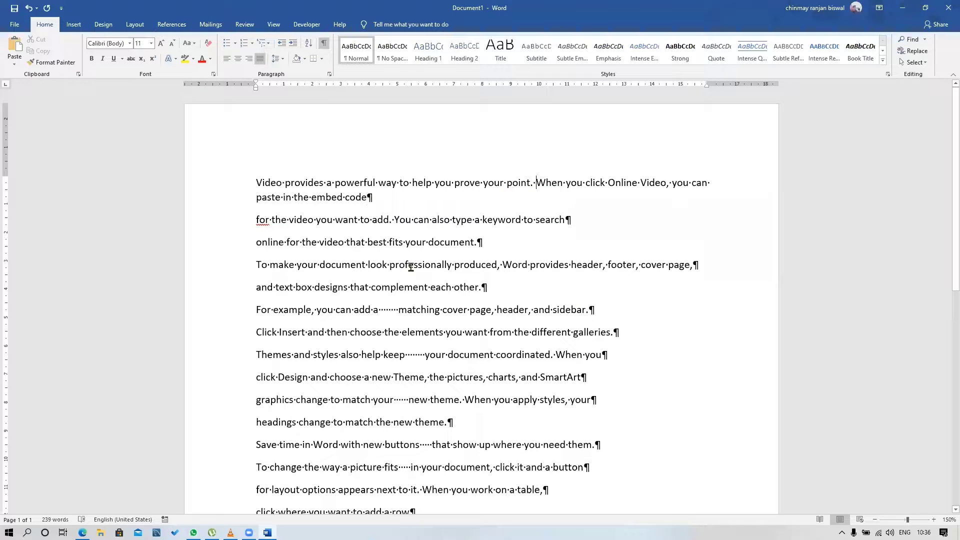
key(F12)
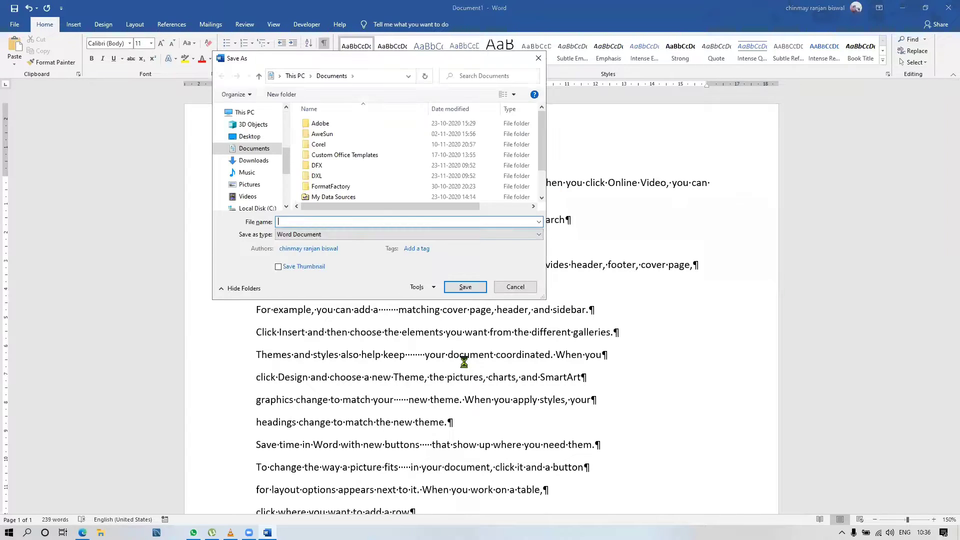
click(515, 287)
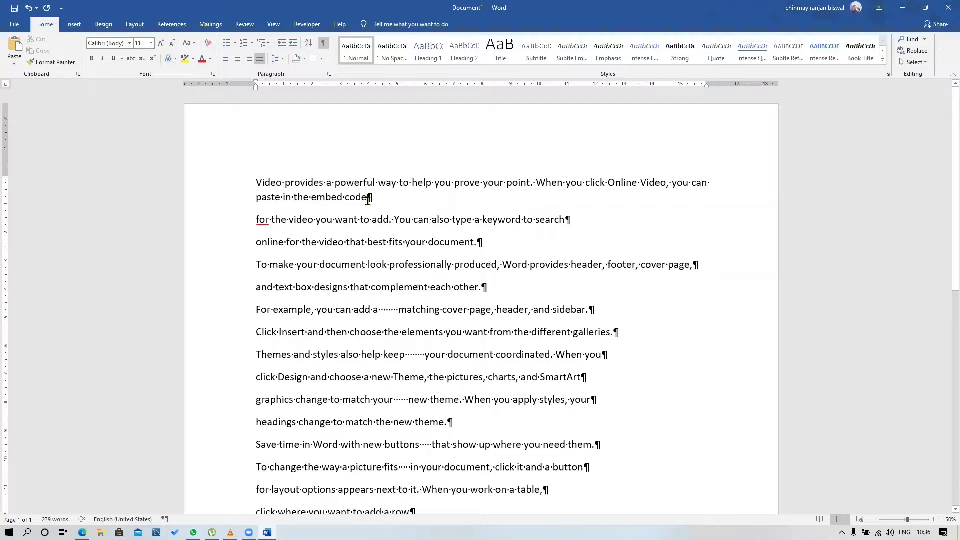
key(Delete)
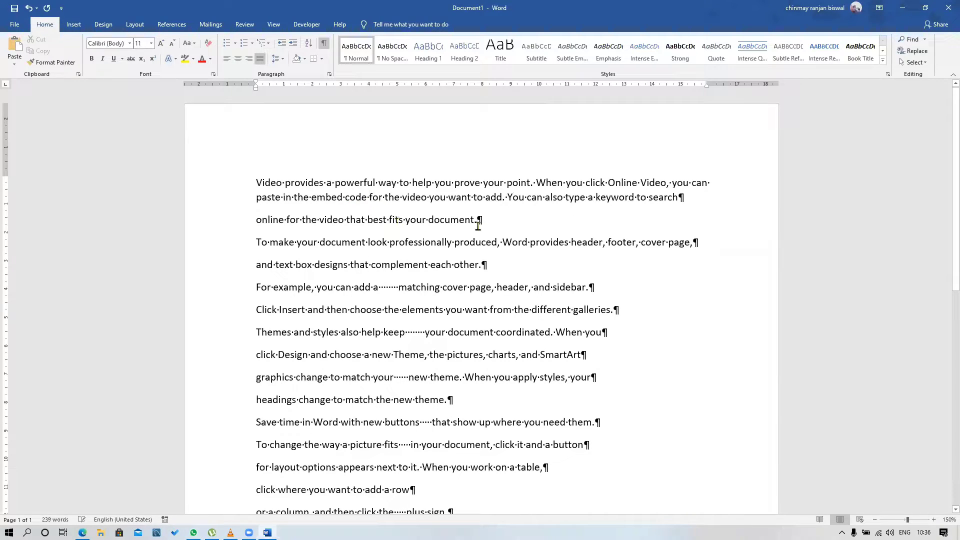
Remove the paragraph marks after "fits your document." and "keyword to search", and put a single space at each join
key(Delete)
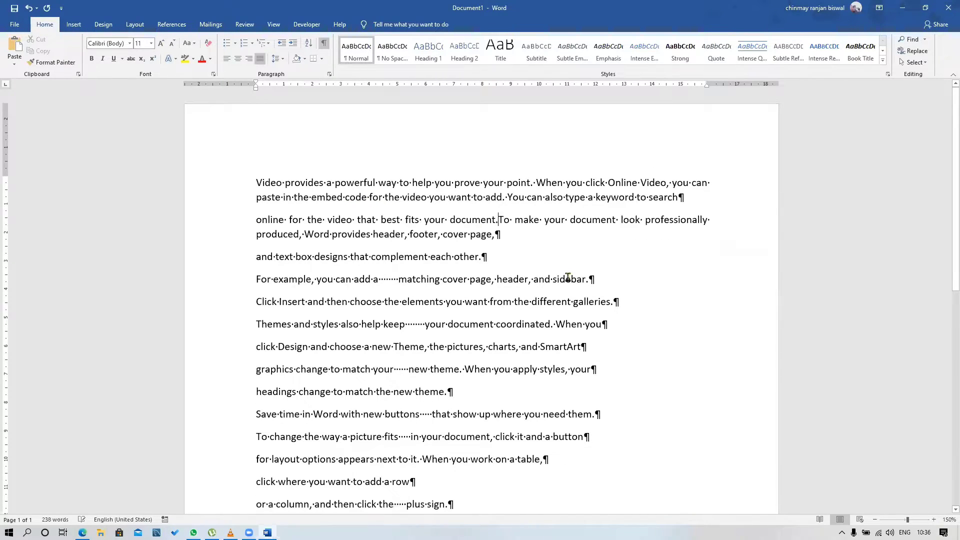
click(681, 197)
key(Delete)
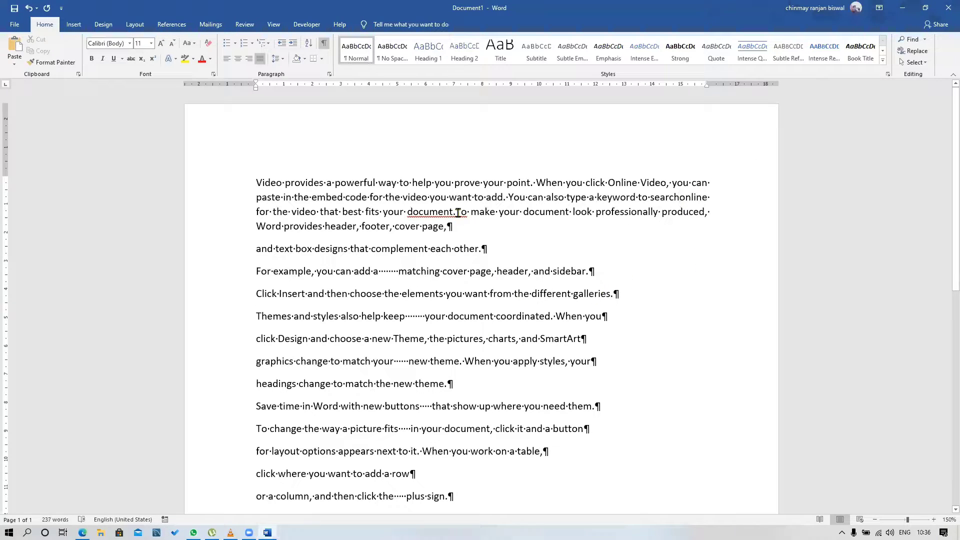
click(457, 212)
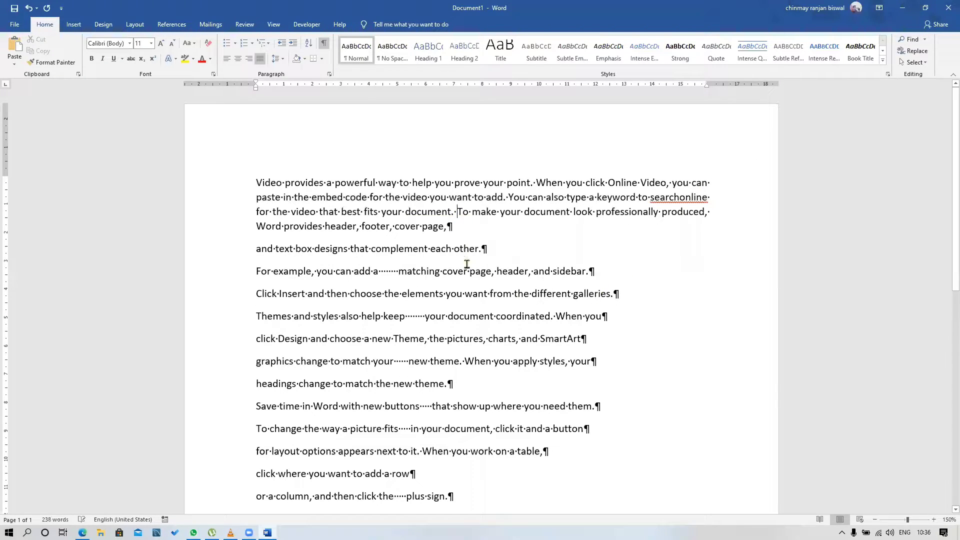
click(681, 198)
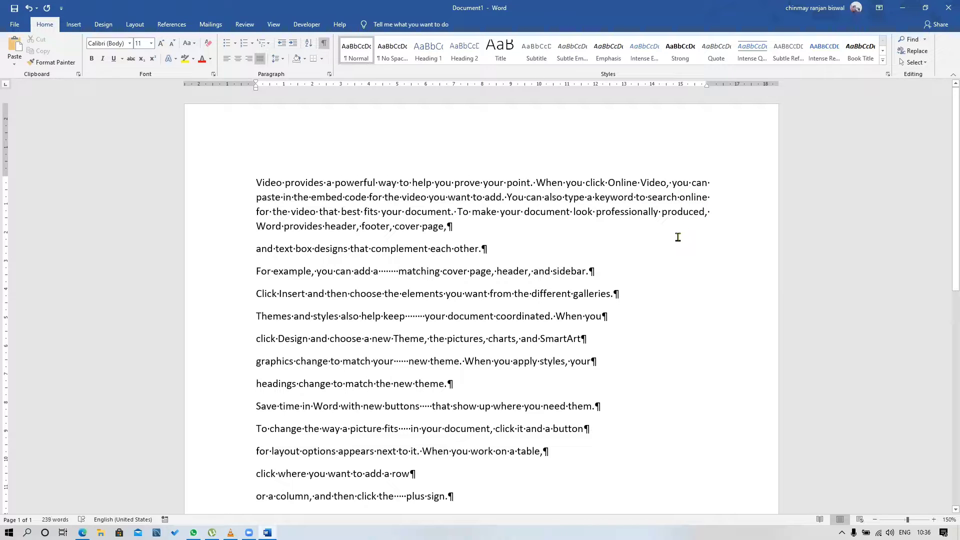
Try adding blank paragraphs at the end of the document and delete the empty paragraphs there
drag(446, 228, 449, 231)
click(455, 229)
scroll(456, 229, down, 6)
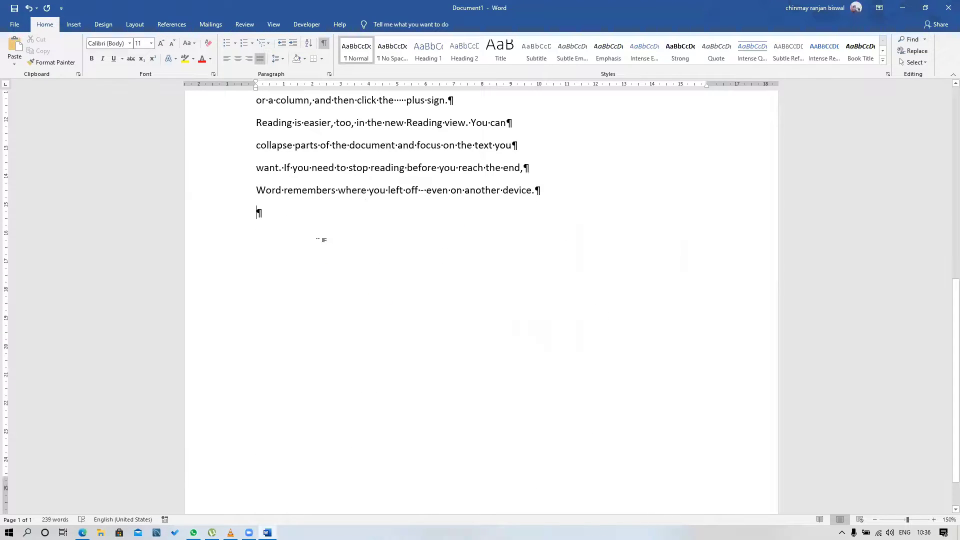
key(Return)
key(Return)
click(257, 212)
key(Delete)
scroll(542, 299, up, 7)
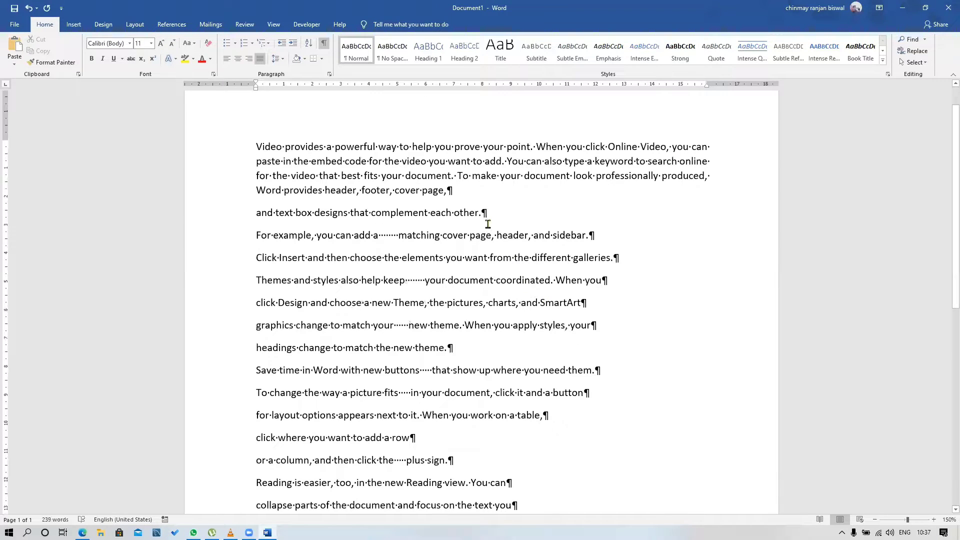
Delete the extra spaces between "you can add a" and "matching cover page", leaving a single space
click(453, 191)
ctrl+scroll(403, 261, up, 6)
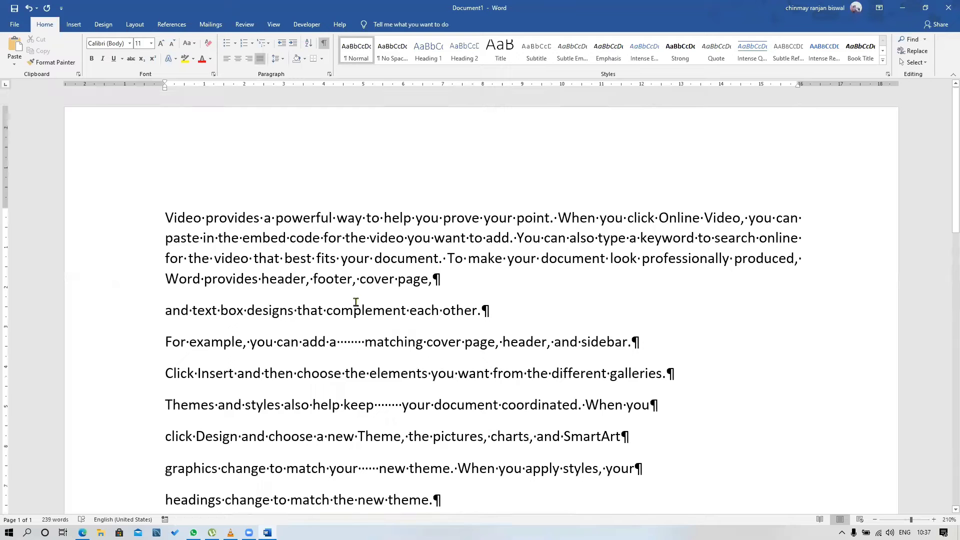
drag(340, 341, 359, 342)
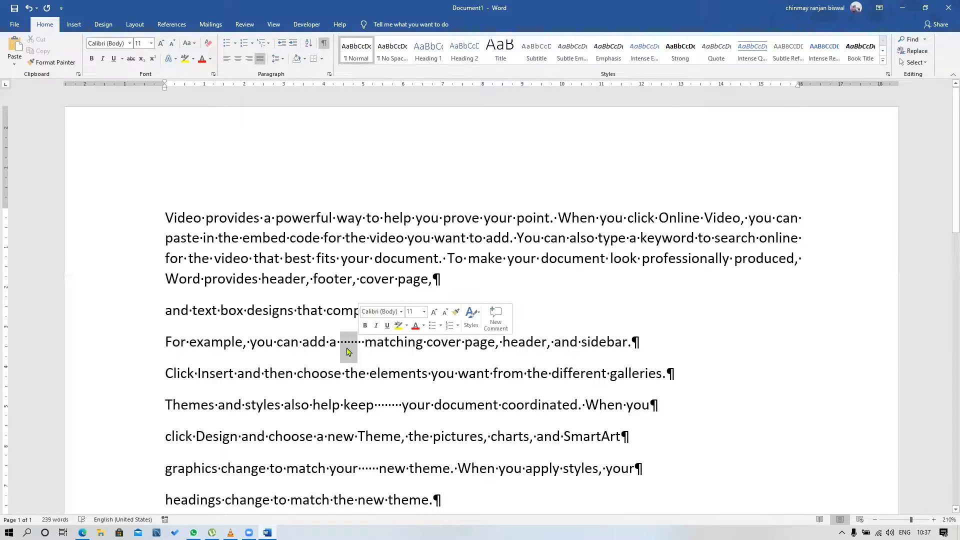
click(350, 342)
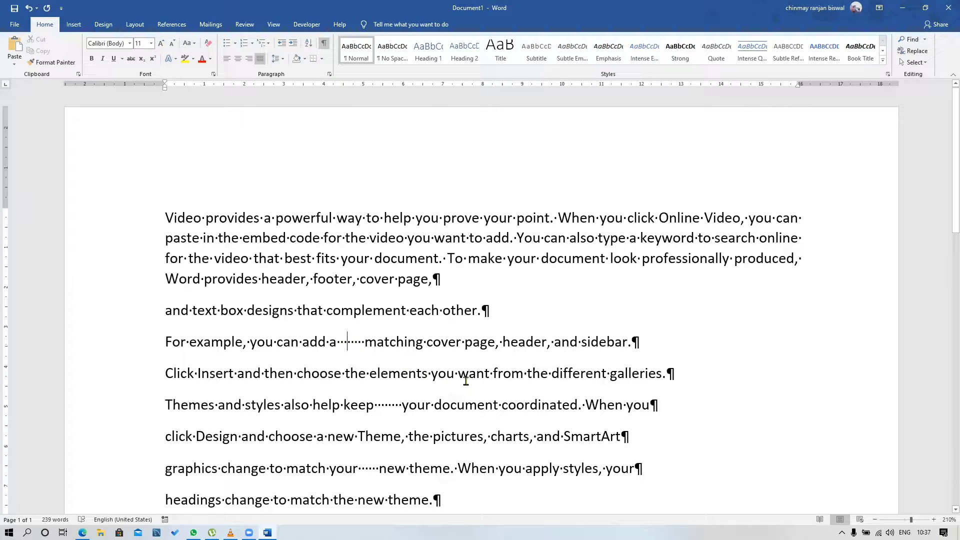
key(Delete)
key(Delete)
key(Delete)
key(Delete)
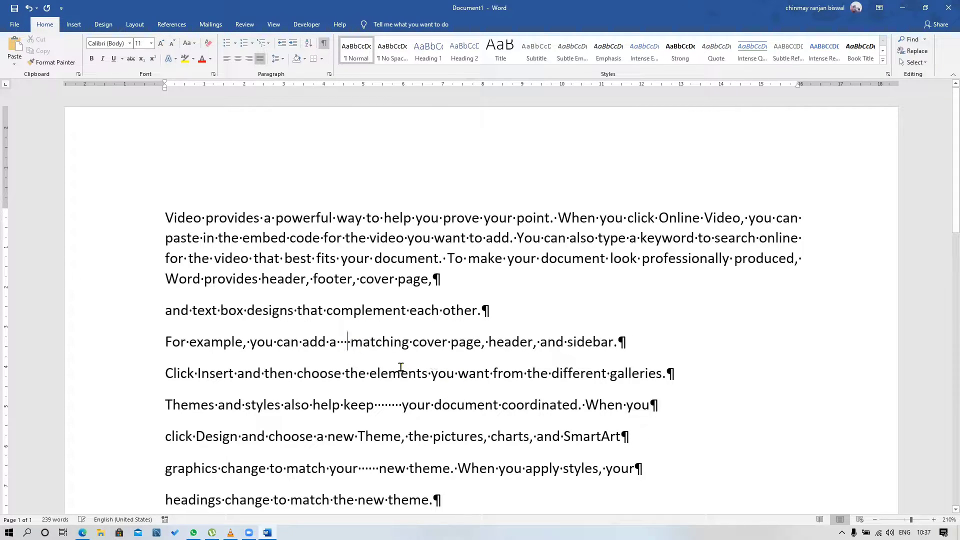
key(BackSpace)
key(BackSpace)
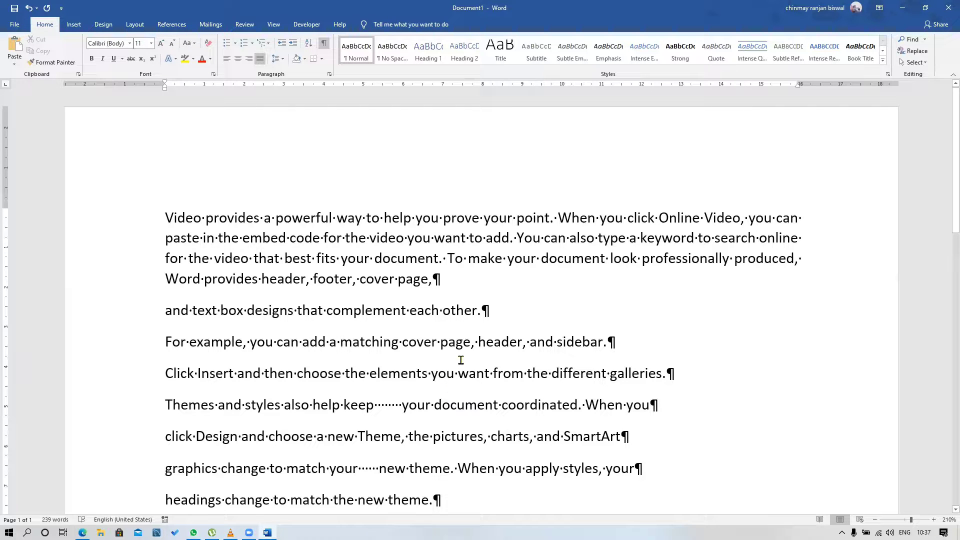
Add a new paragraph after the last line of the document and insert six tabs in it
scroll(481, 326, down, 7)
click(174, 178)
scroll(579, 392, up, 2)
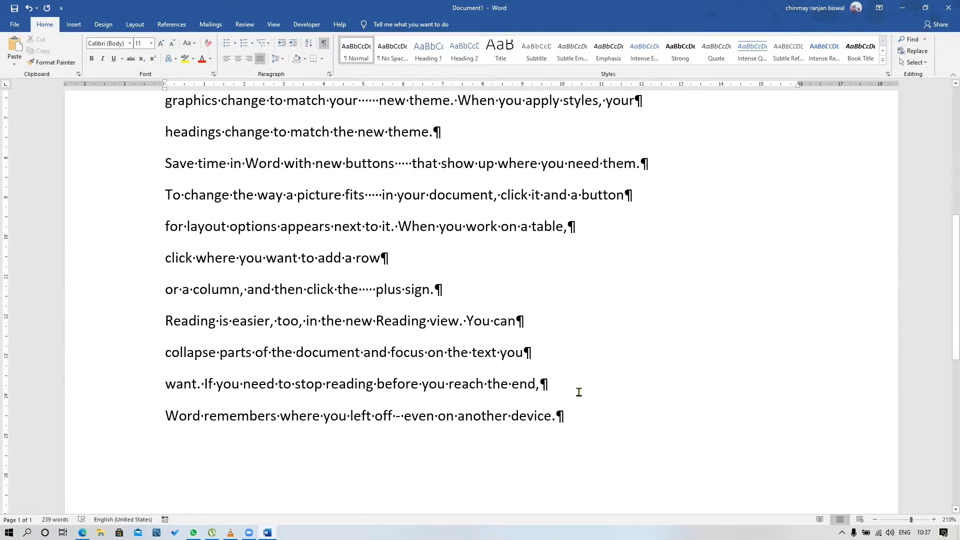
click(607, 415)
key(Return)
scroll(349, 407, down, 1)
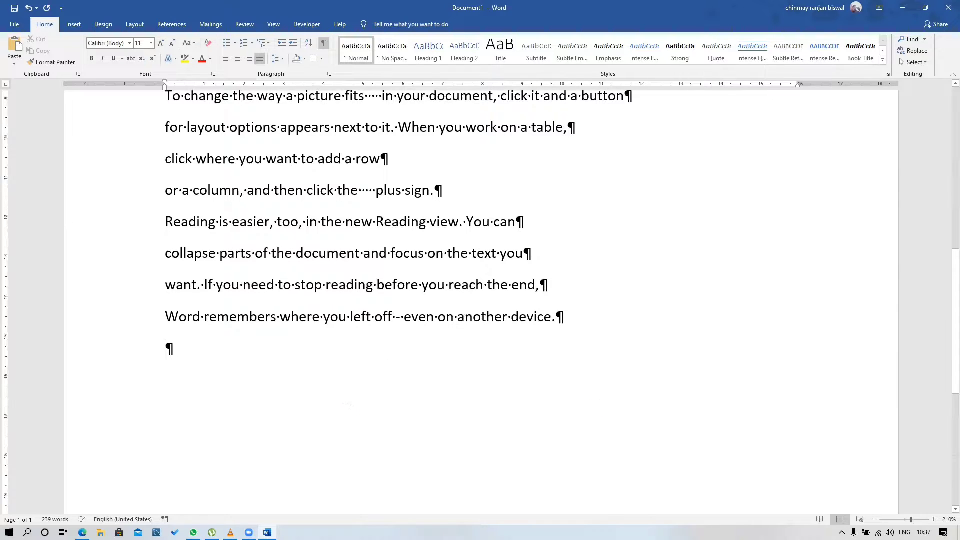
key(Tab)
key(Tab)
key(Tab)
key(Tab)
key(Tab)
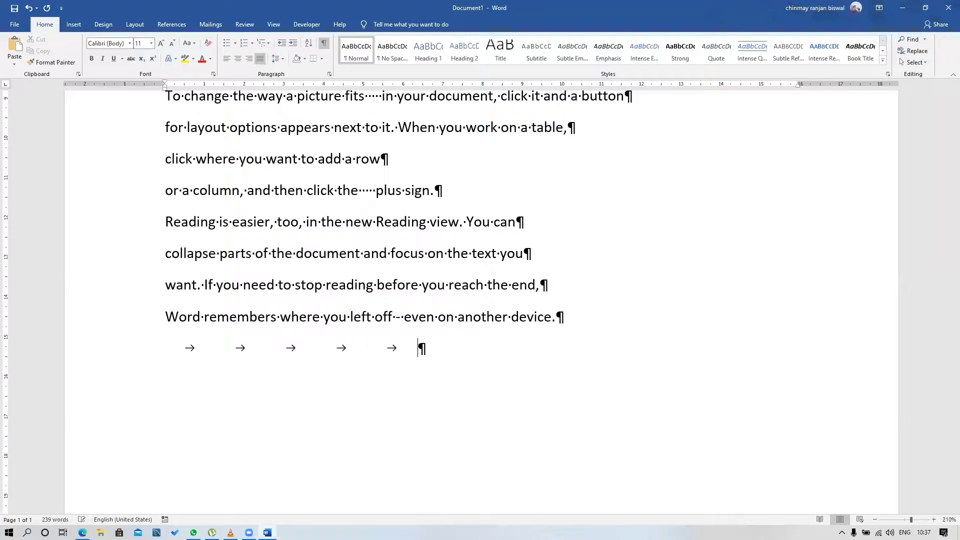
key(Tab)
drag(343, 345, 178, 345)
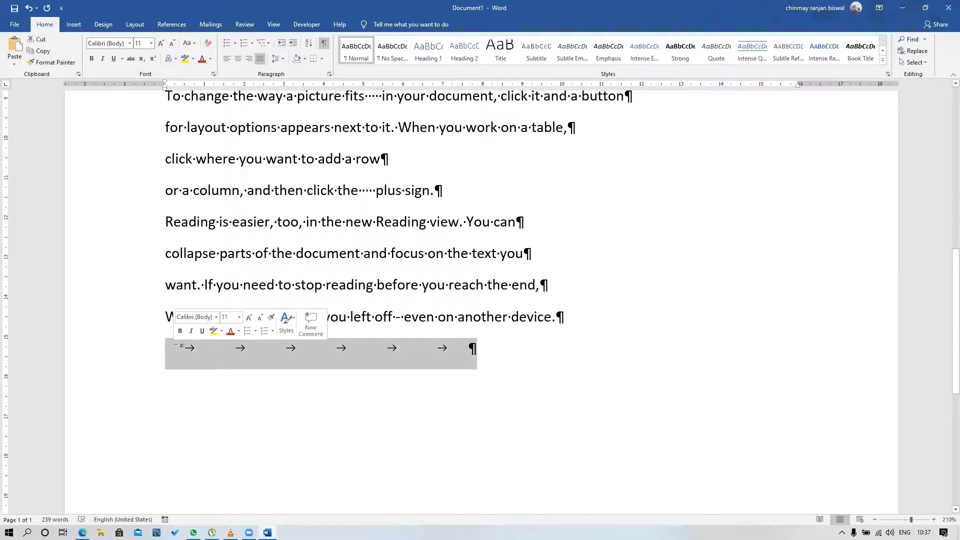
click(181, 346)
scroll(304, 152, up, 5)
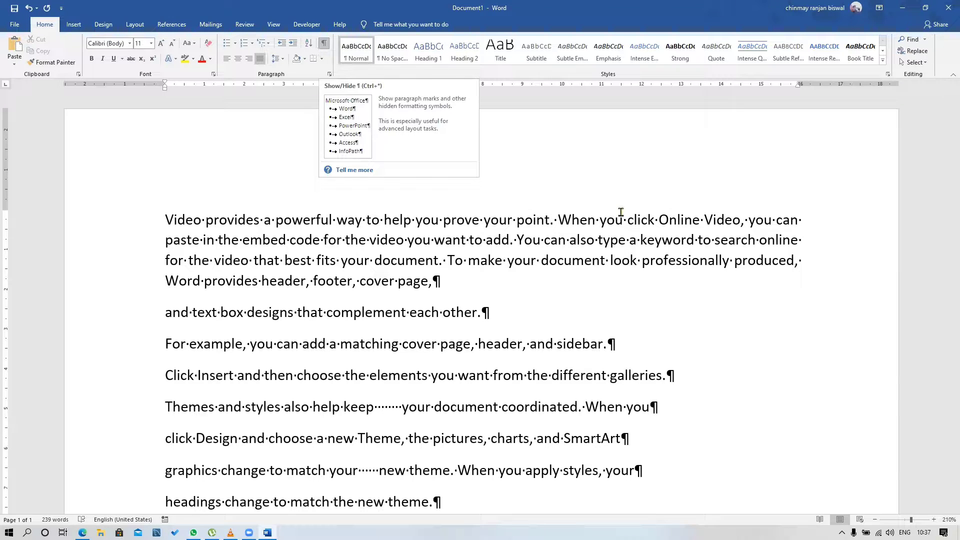
Insert paragraph breaks after "prove your point.", "in the embed", "also type a", "best fits your" and "look professionally"
key(Return)
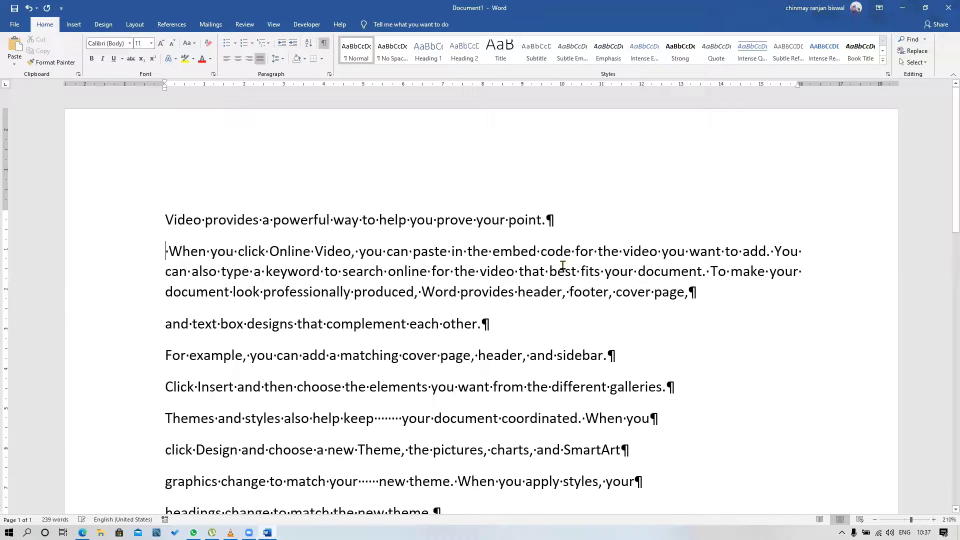
click(541, 253)
key(Return)
click(519, 283)
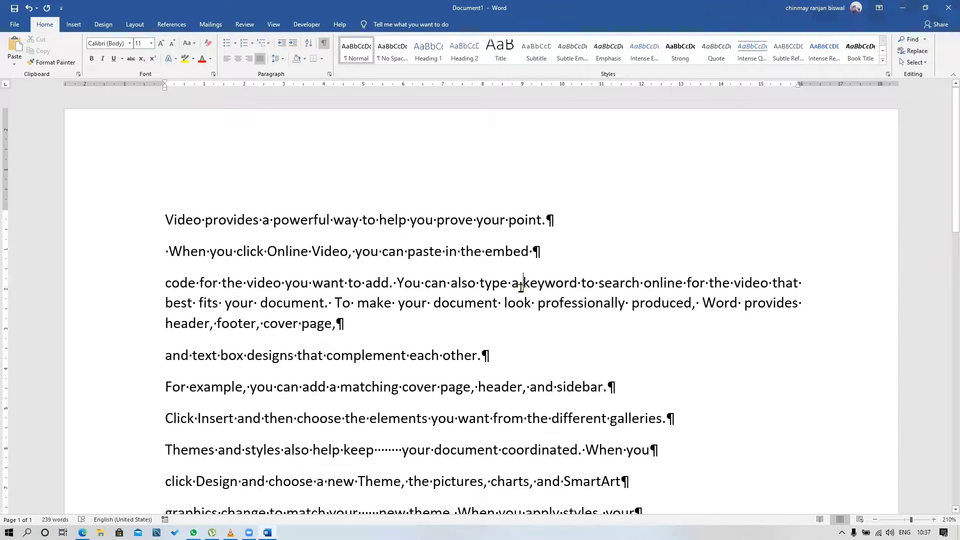
key(Return)
click(529, 346)
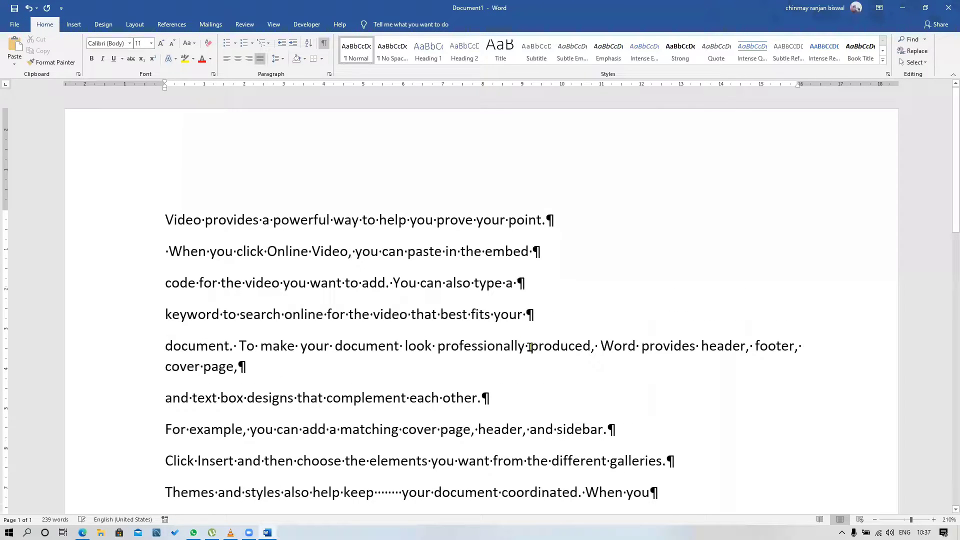
key(Return)
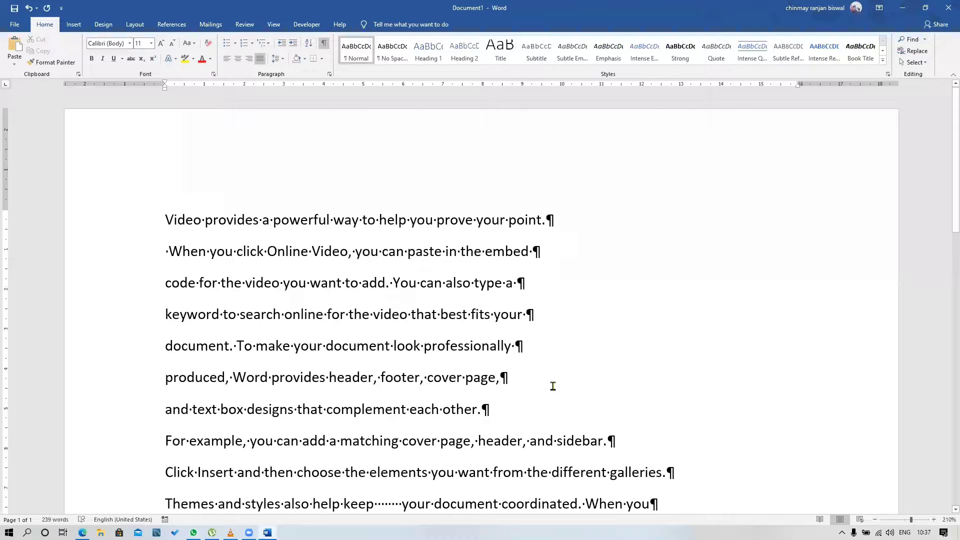
Insert several extra spaces after "To make your", "online for the", "You" and "you can paste" in the opening lines
click(326, 346)
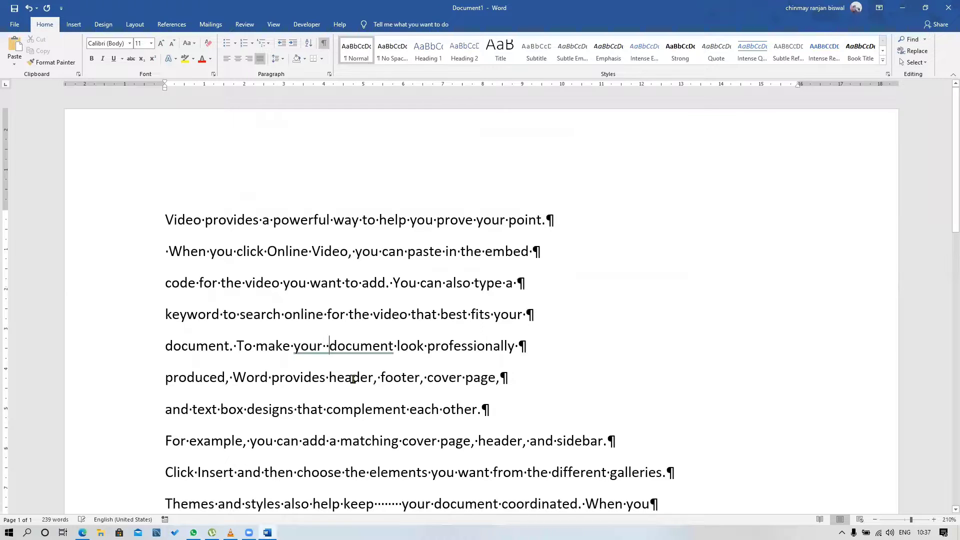
click(371, 315)
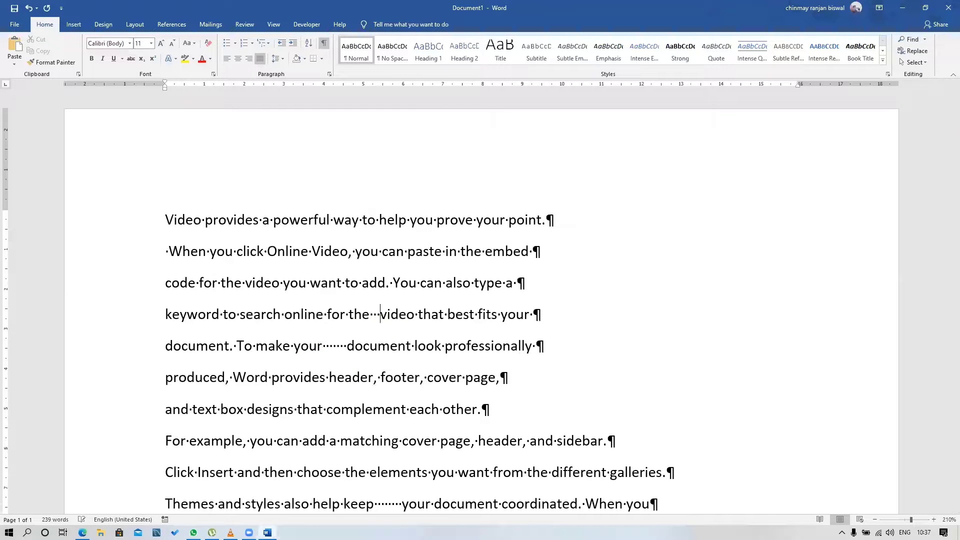
click(419, 281)
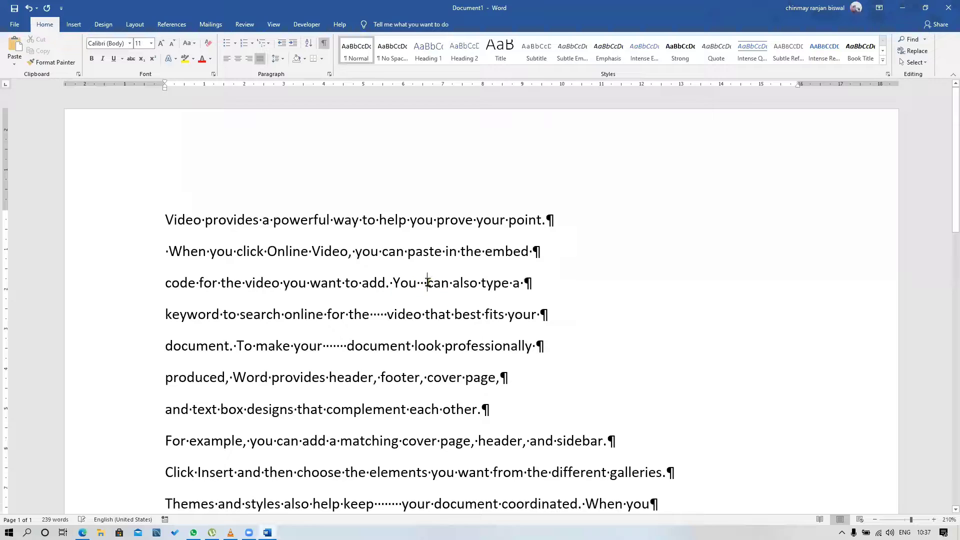
click(448, 251)
click(617, 293)
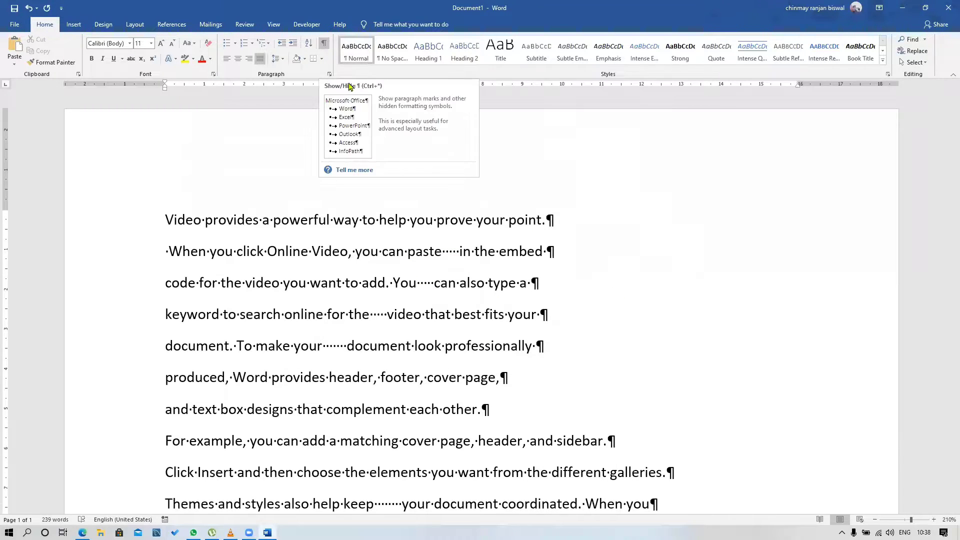
Look over the marked line ends and gaps in the document and hide the paragraph marks and other formatting symbols
scroll(510, 351, down, 5)
scroll(525, 413, down, 1)
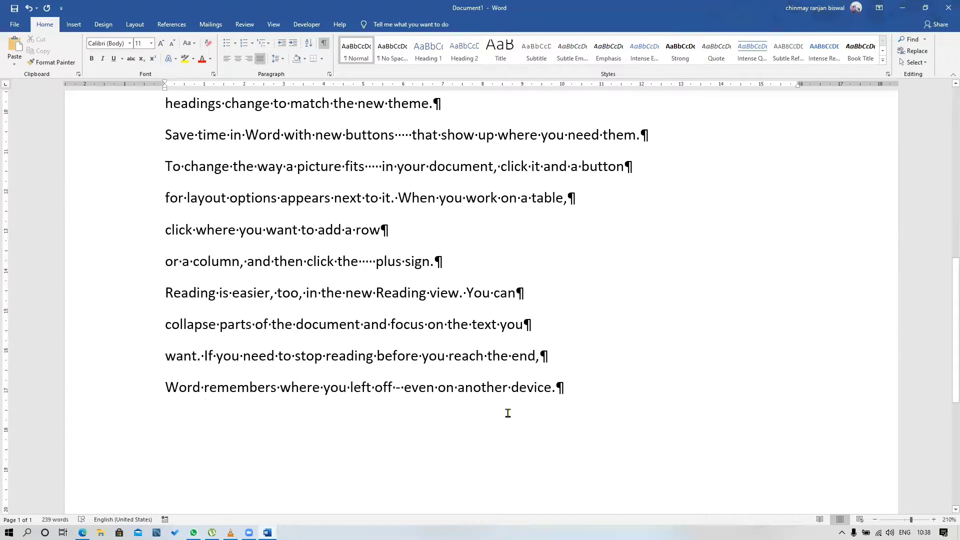
scroll(490, 431, up, 3)
scroll(471, 410, down, 5)
scroll(470, 401, up, 3)
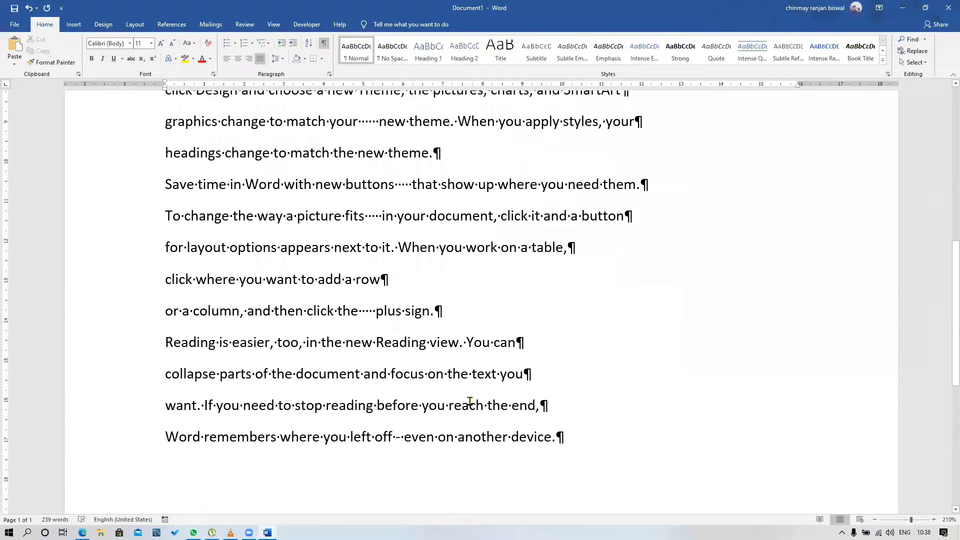
scroll(472, 401, up, 2)
scroll(473, 413, up, 5)
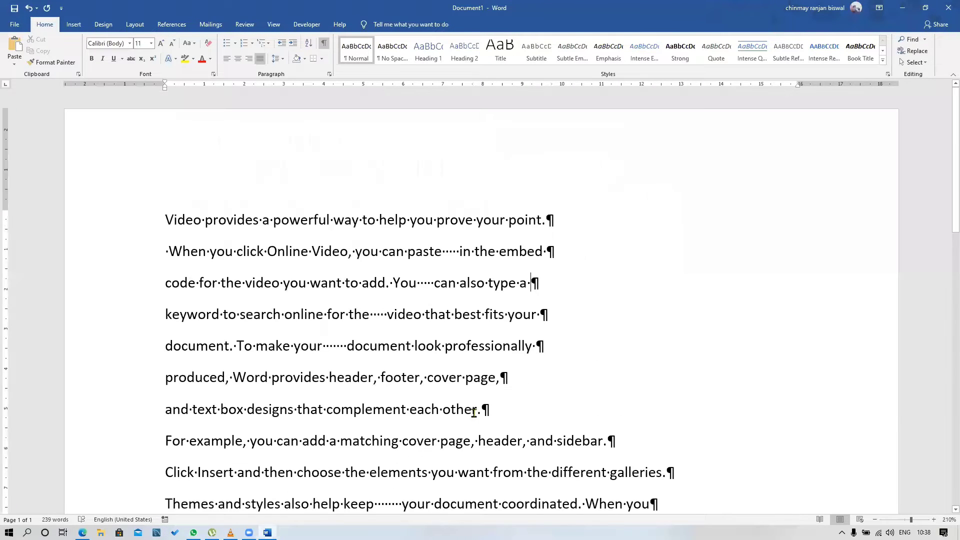
click(324, 43)
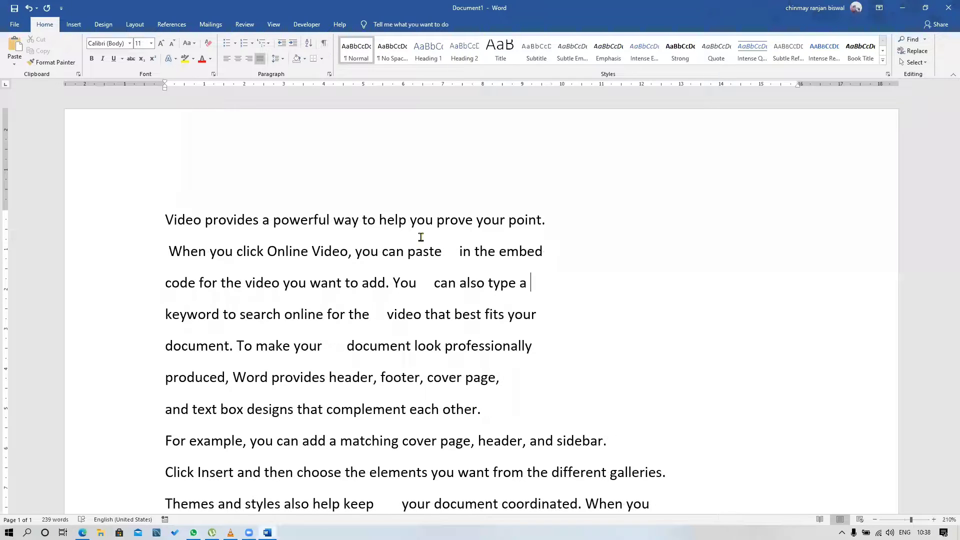
Examine the whole document at a smaller zoom for its uneven line breaks and extra spaces between words
scroll(441, 284, down, 5)
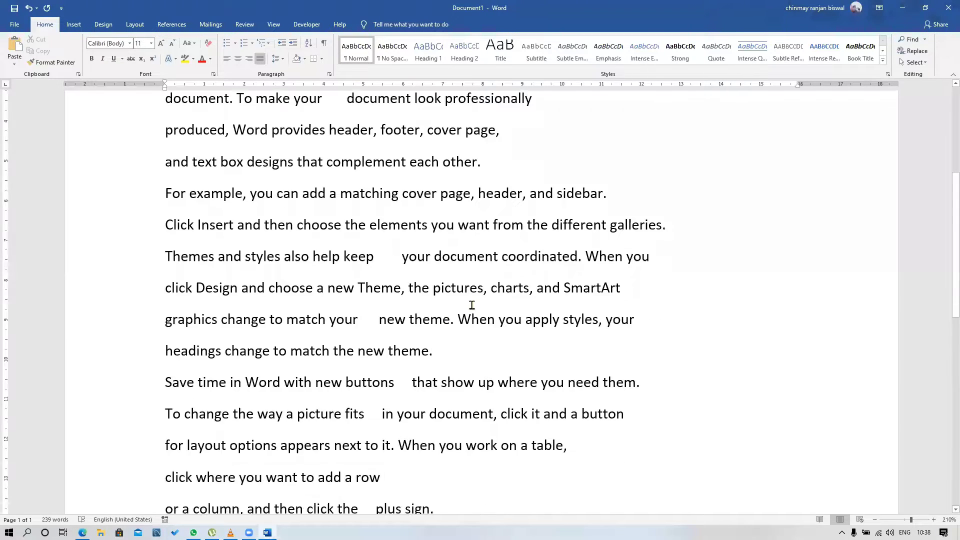
ctrl+scroll(475, 310, down, 3)
ctrl+scroll(480, 314, down, 6)
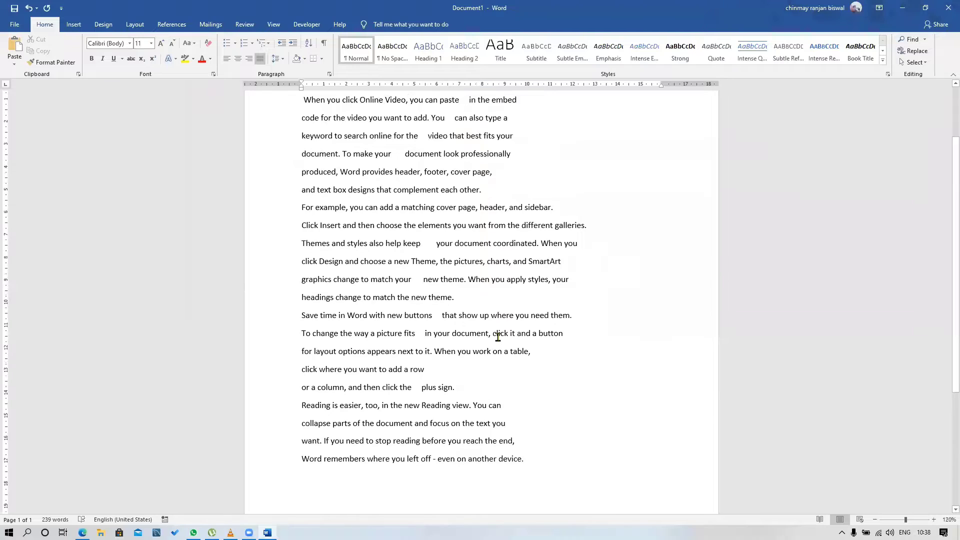
scroll(318, 108, up, 2)
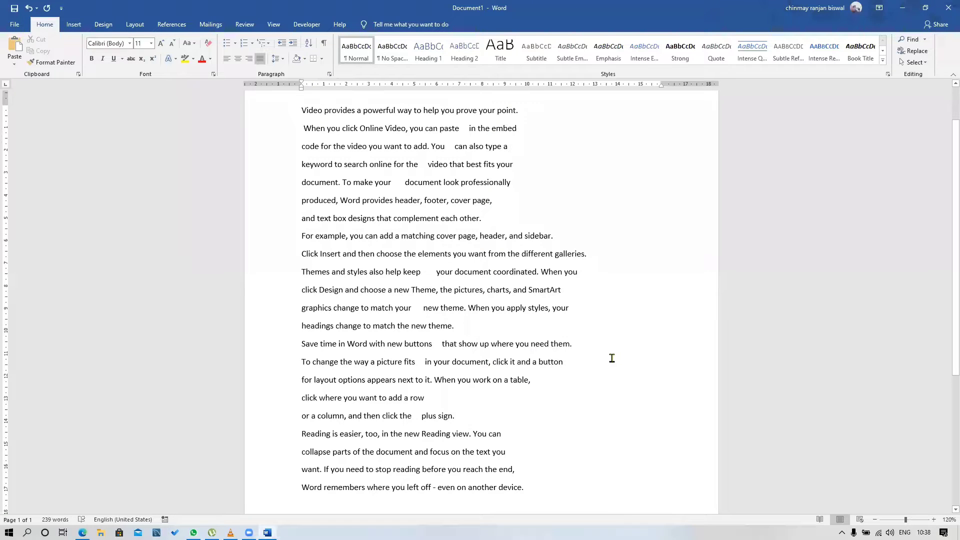
scroll(425, 280, up, 1)
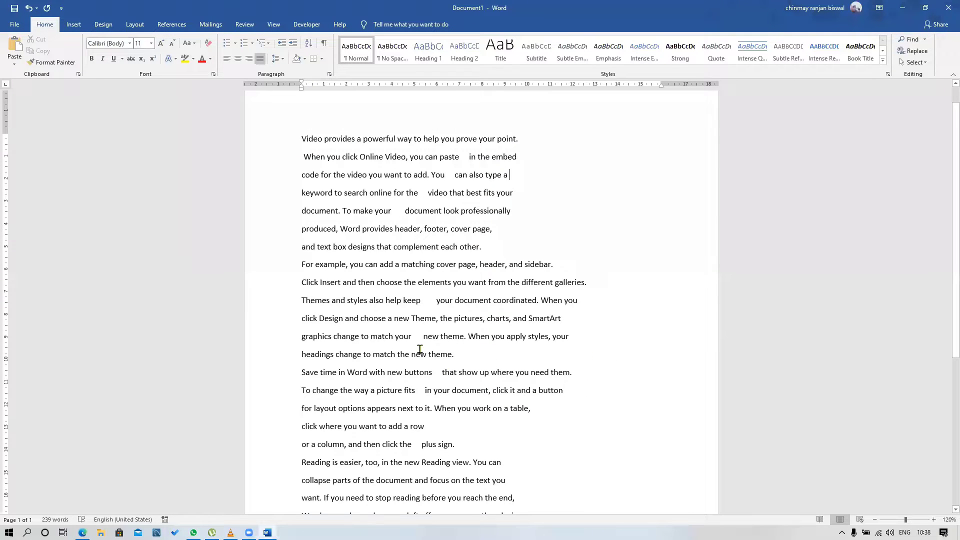
click(303, 133)
drag(330, 207, 553, 384)
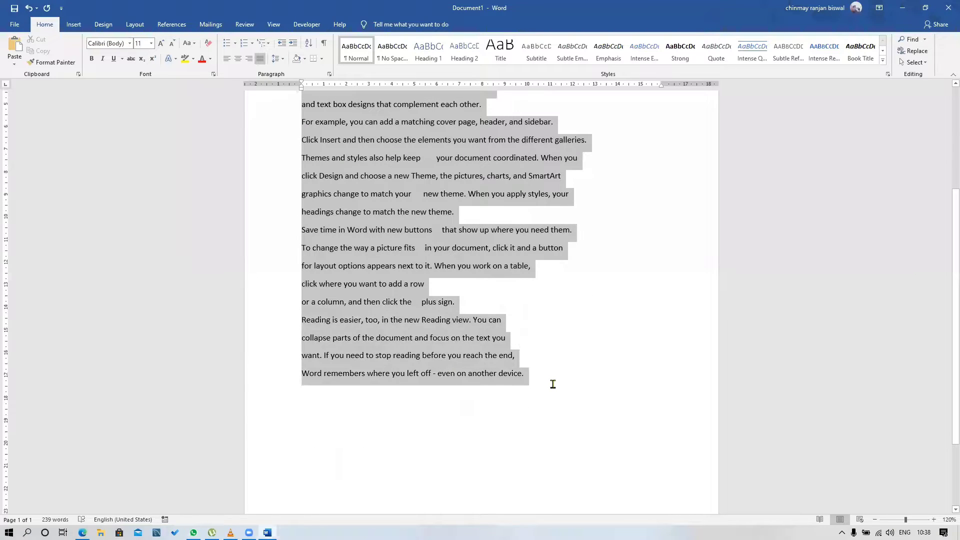
scroll(518, 433, up, 2)
click(529, 252)
scroll(529, 225, up, 1)
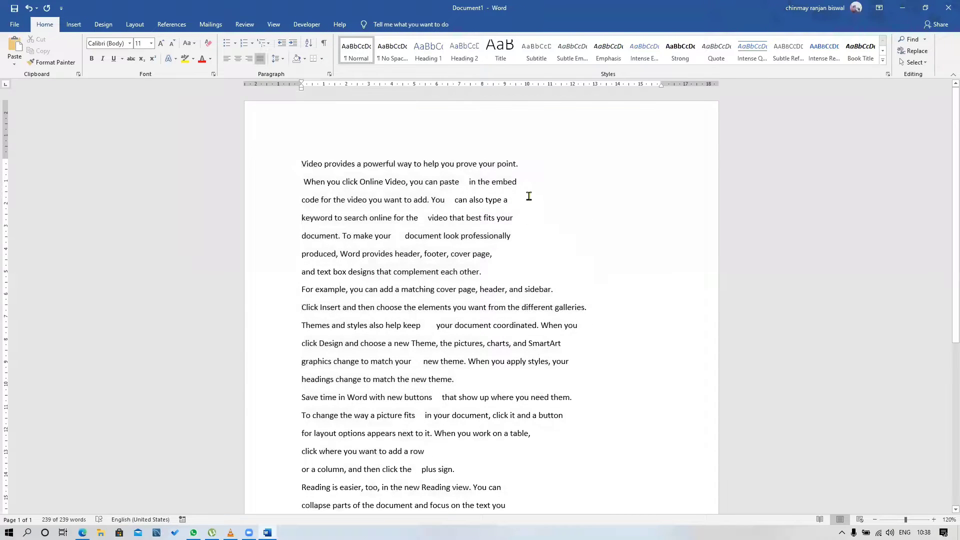
Remove the paragraph break after "prove your point." to join the first two lines, and split them again before "When you click Online Video"
click(525, 164)
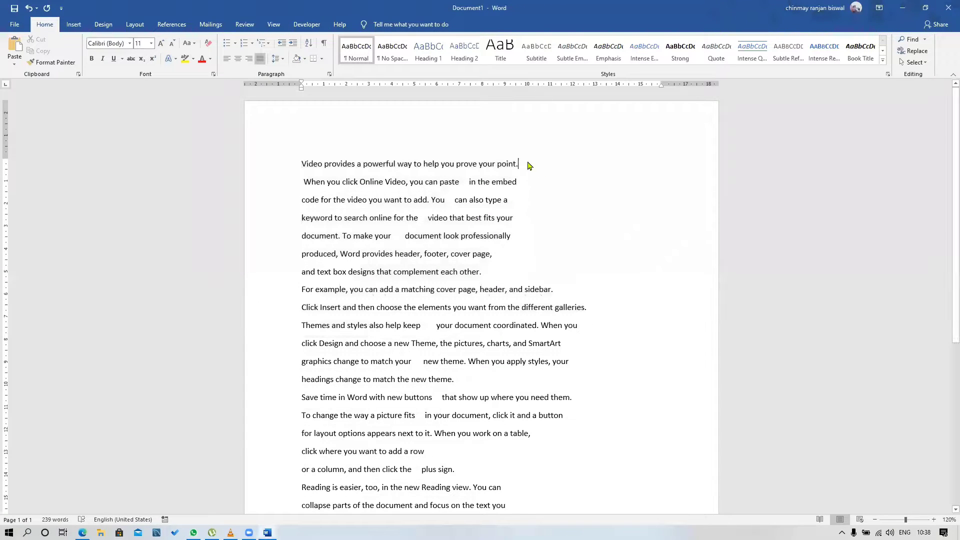
key(Delete)
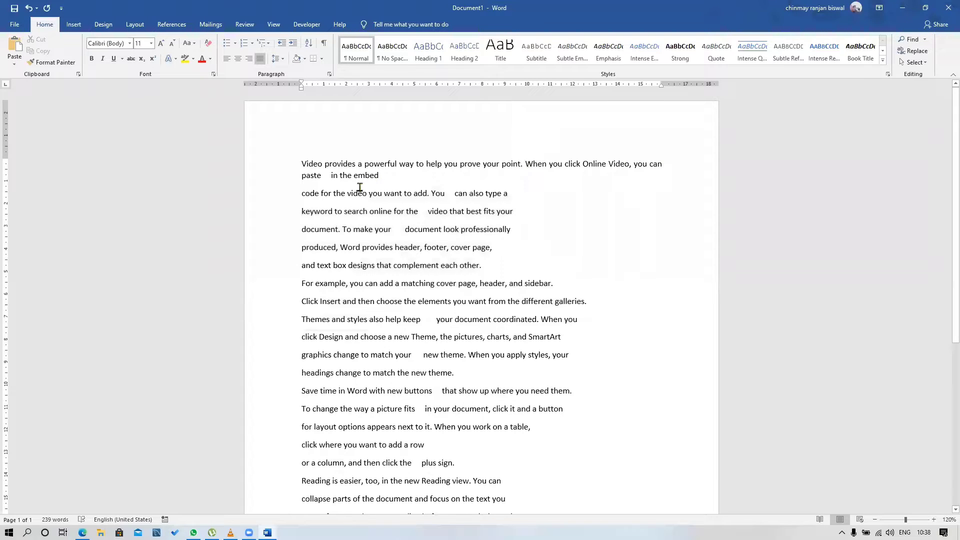
click(526, 164)
key(Return)
Select all the document text and set Find and Replace to look for ^p
scroll(531, 274, down, 3)
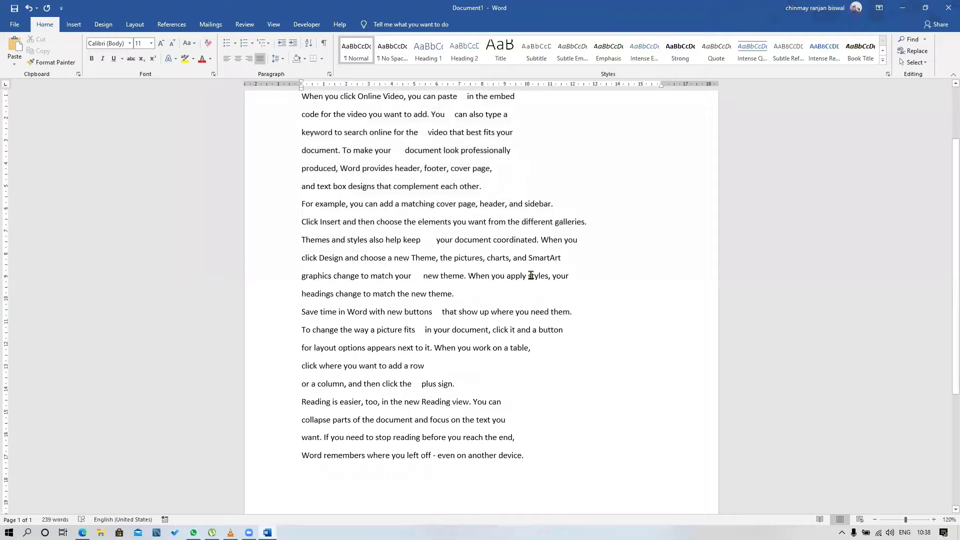
scroll(530, 273, up, 2)
drag(298, 132, 560, 403)
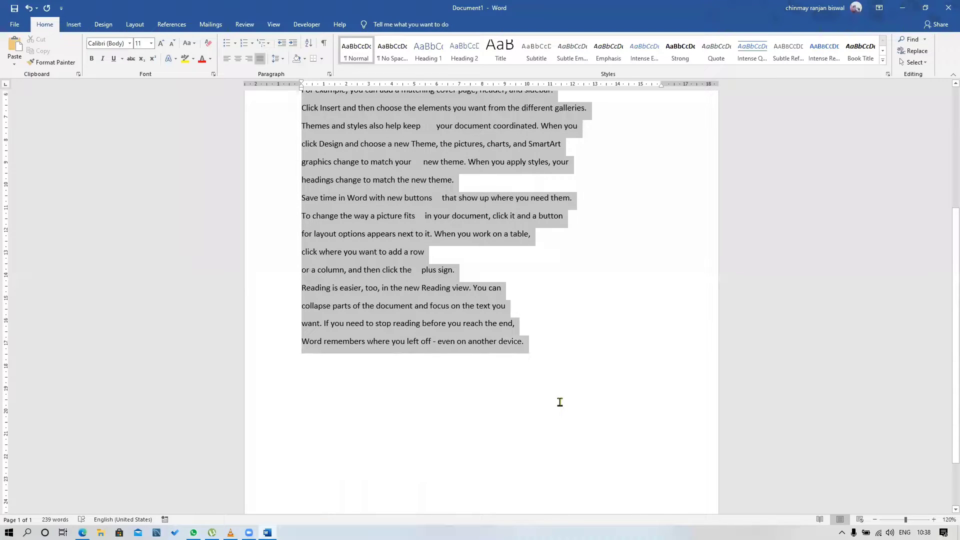
scroll(621, 317, up, 7)
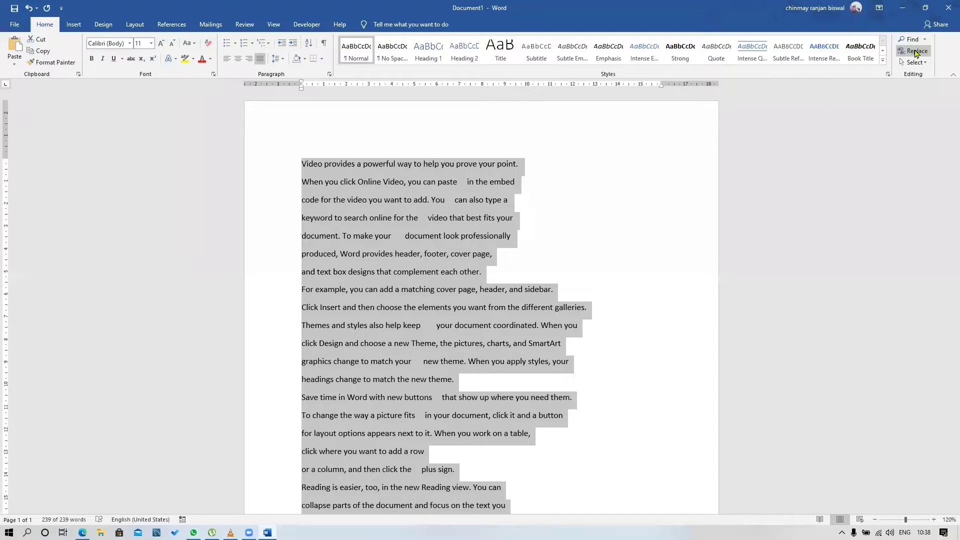
click(917, 54)
click(917, 53)
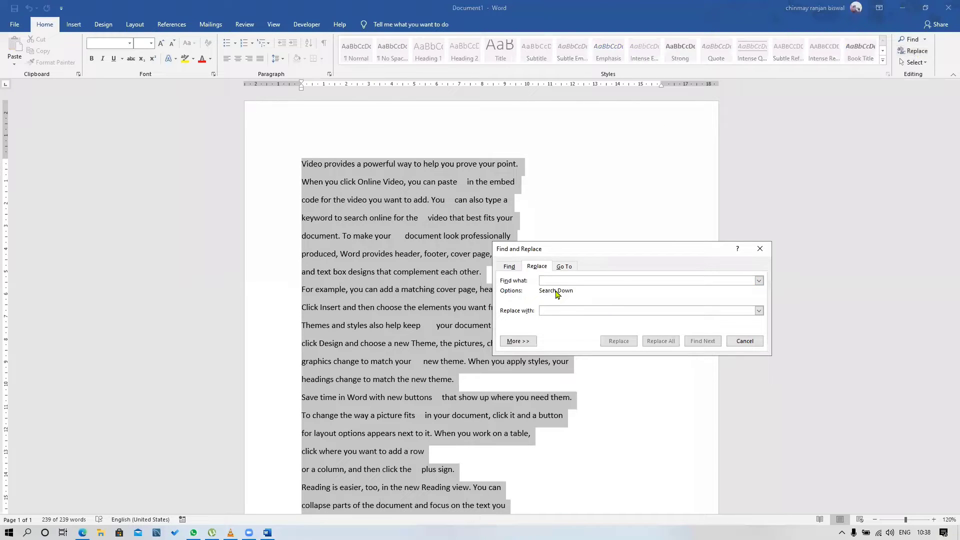
text(^)
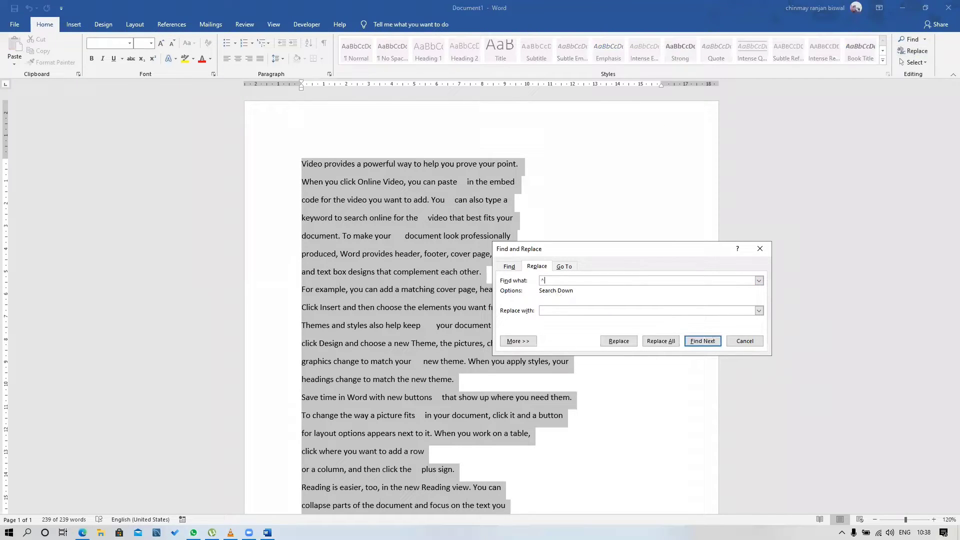
text(p)
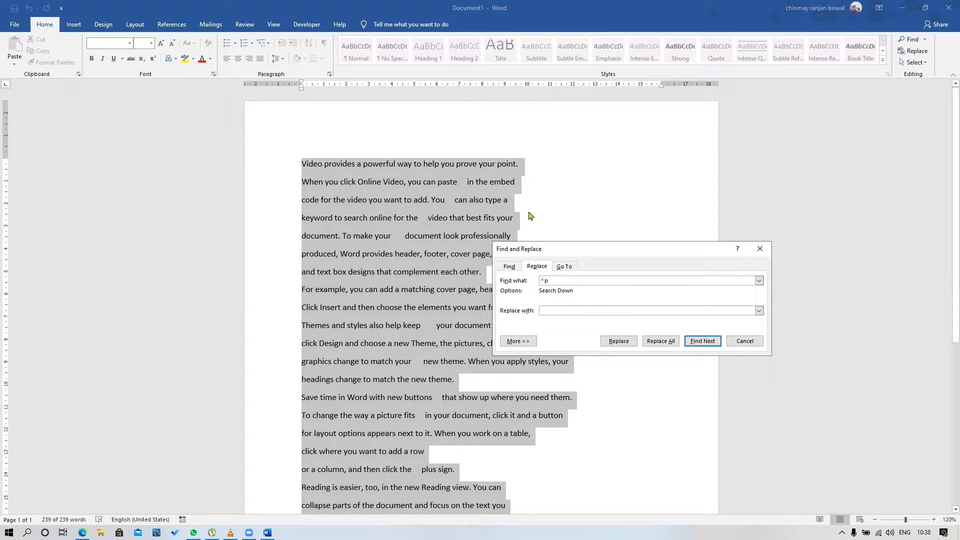
Open Notepad, write the note "^p : newline/line break" and return to the Word document
key(super+r)
text(notepad)
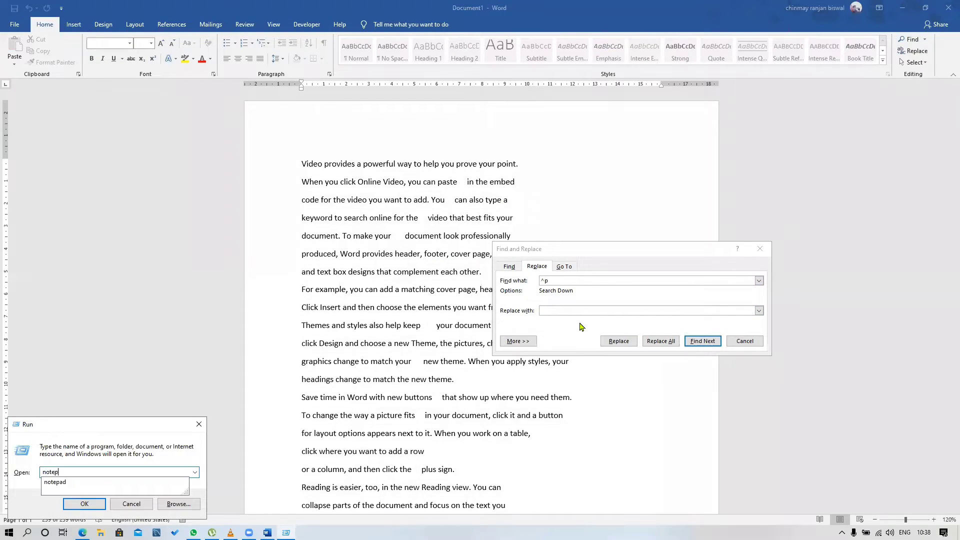
key(Return)
scroll(600, 233, up, 15)
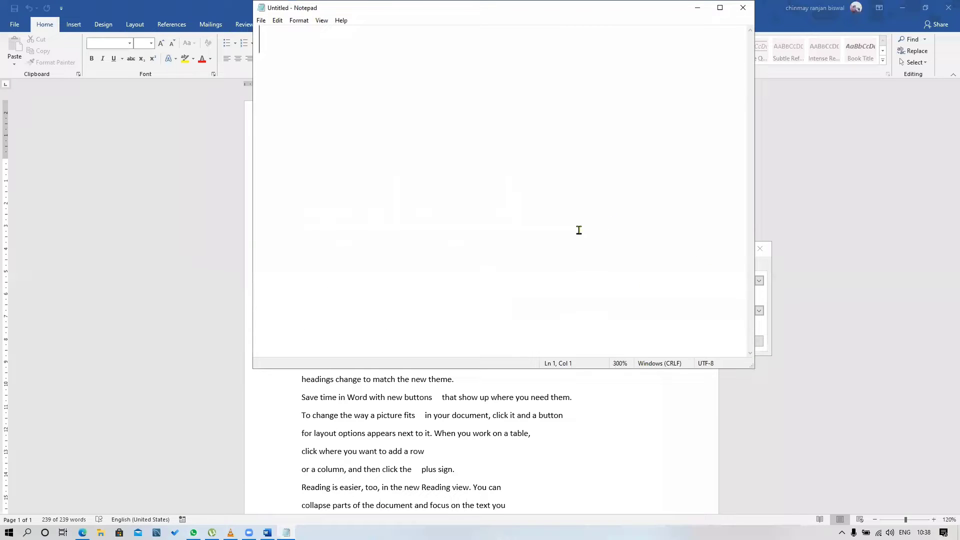
text(^p :  newline)
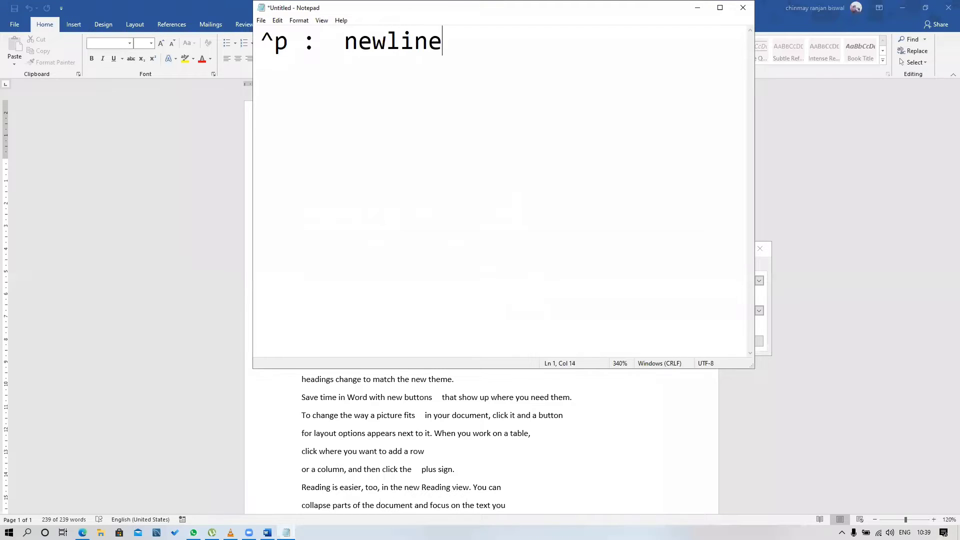
text(/line break)
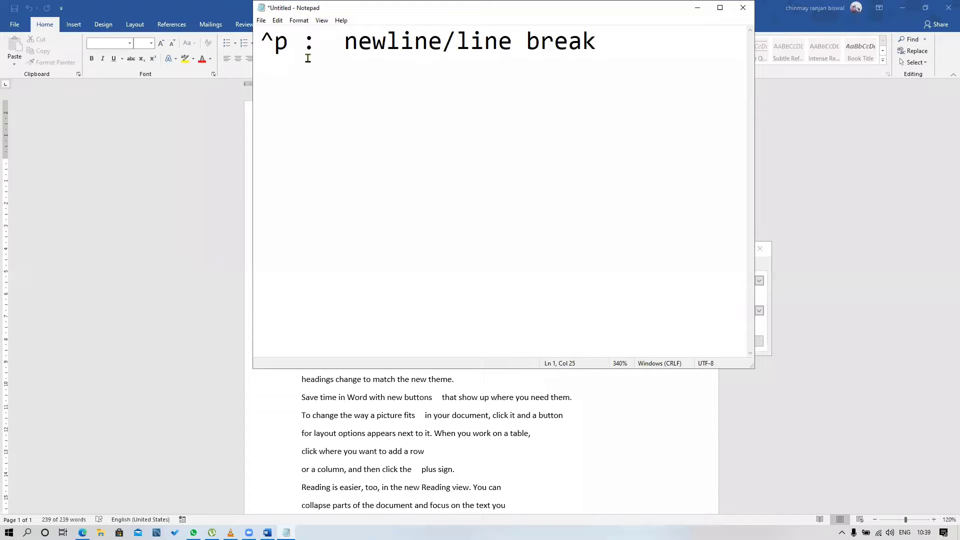
drag(330, 8, 348, 112)
click(672, 95)
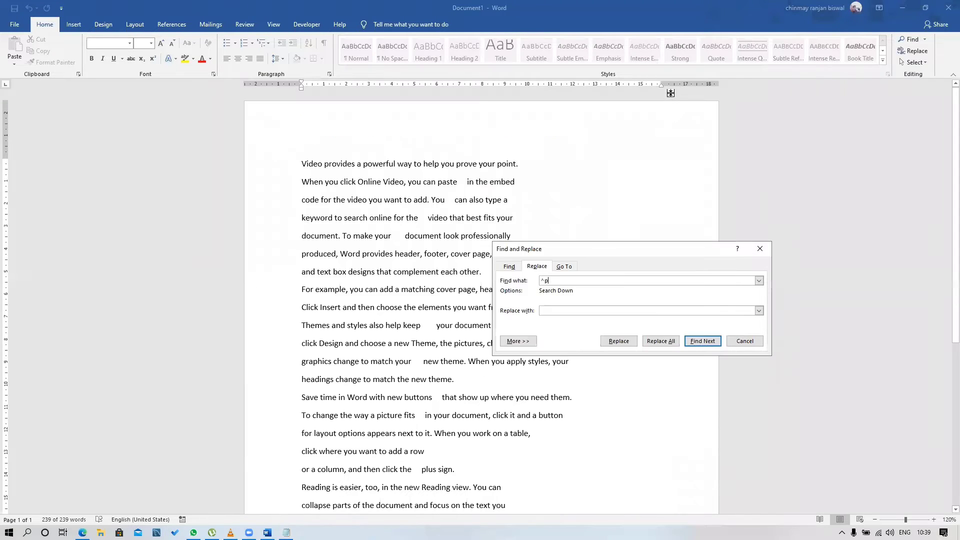
Replace every ^p in the selection and the rest of the document with a single space, and close Find and Replace
click(554, 310)
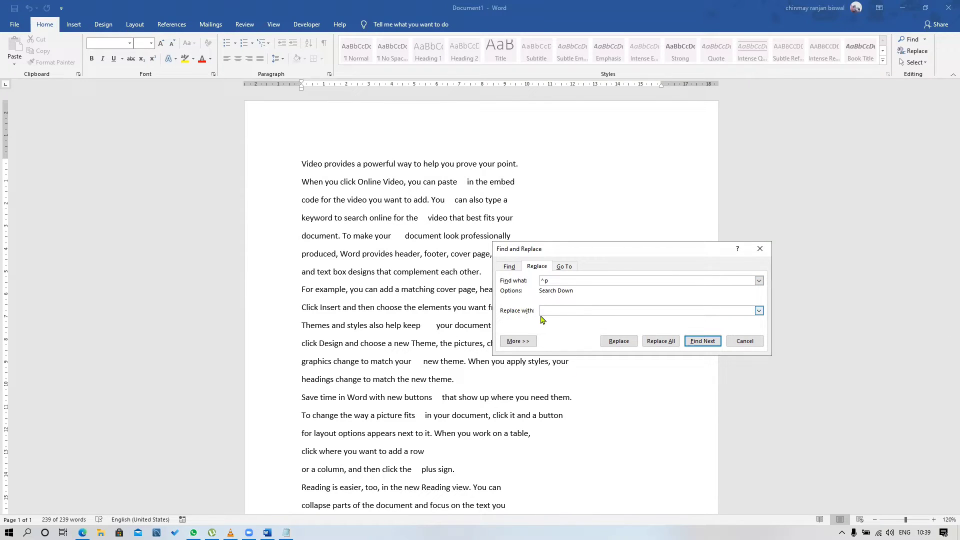
click(657, 343)
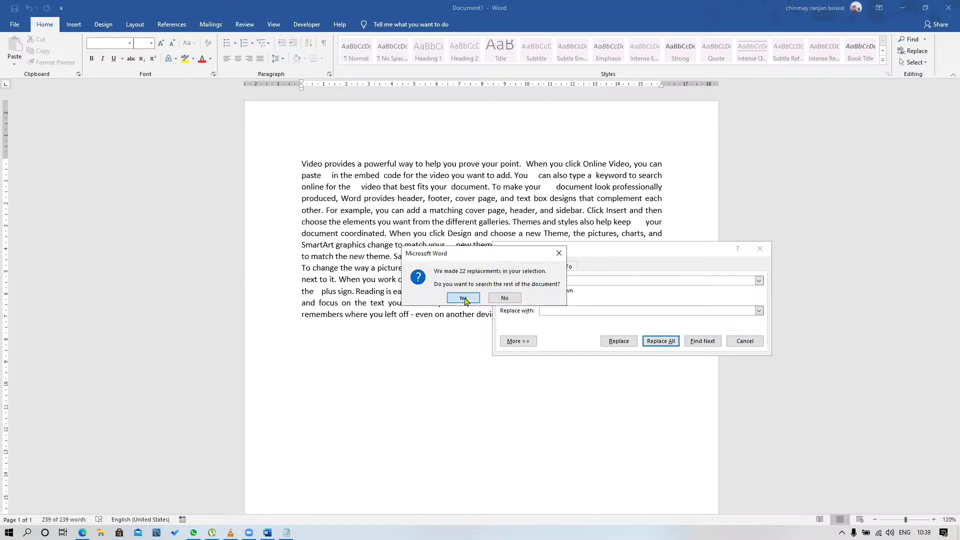
click(464, 299)
click(485, 299)
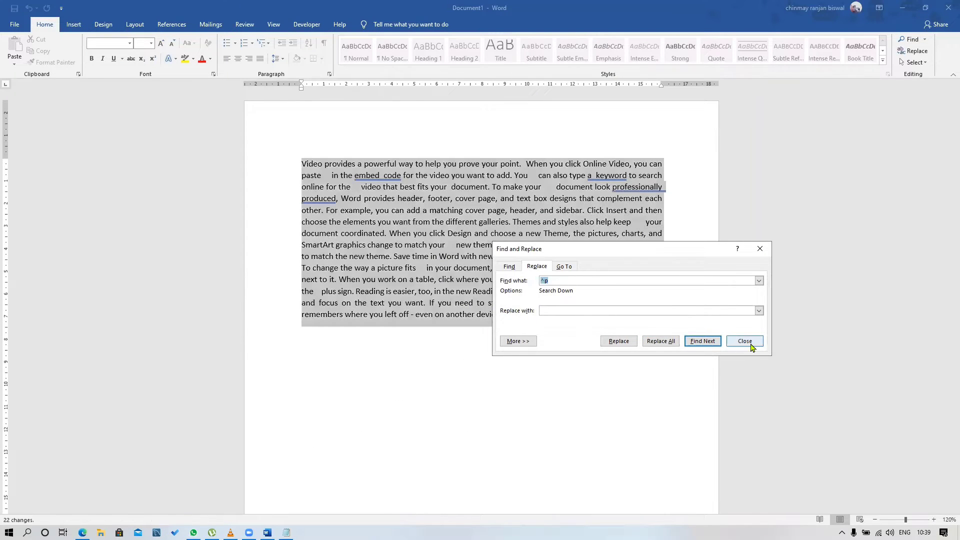
click(746, 342)
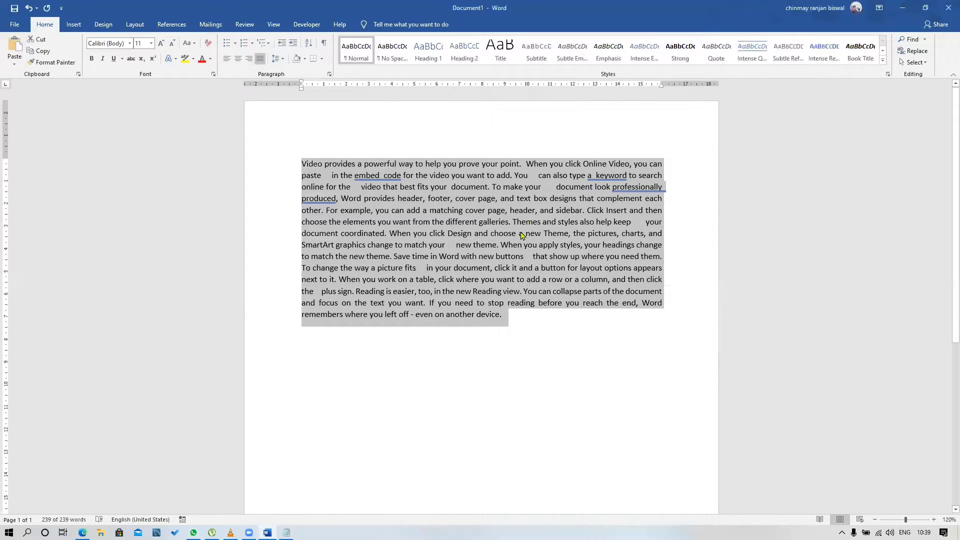
Check the wide gaps between words, select the whole paragraph, and set Find and Replace to look for ^w
click(520, 270)
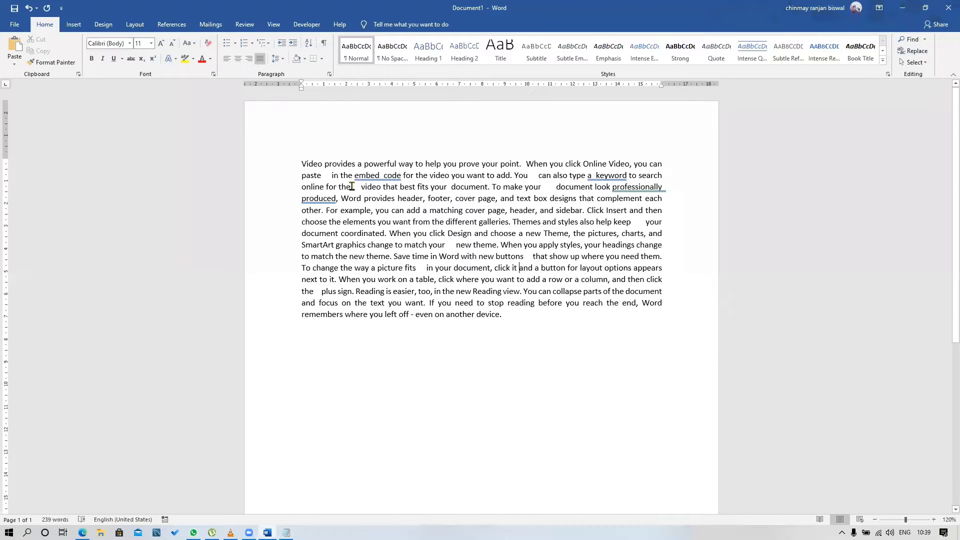
drag(352, 186, 360, 187)
drag(544, 188, 553, 189)
drag(517, 318, 281, 157)
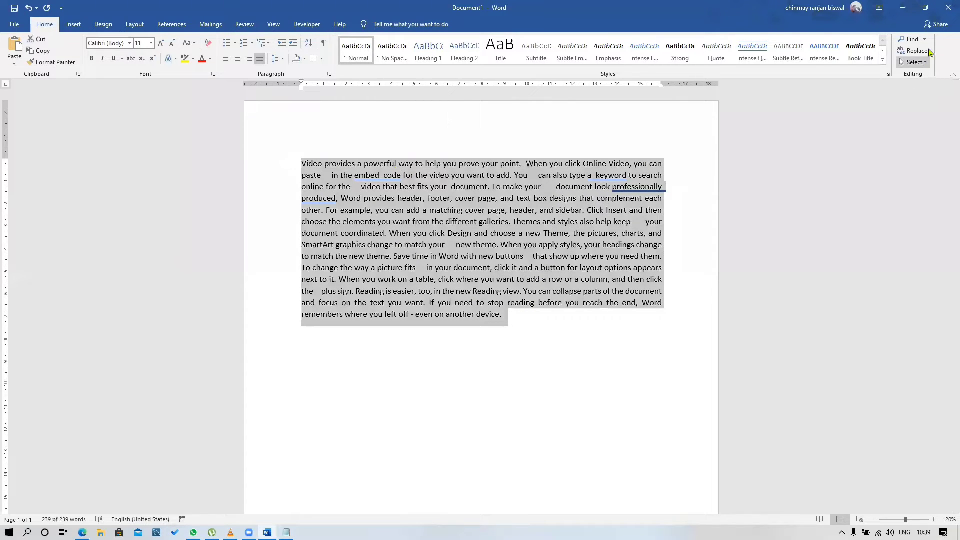
click(916, 51)
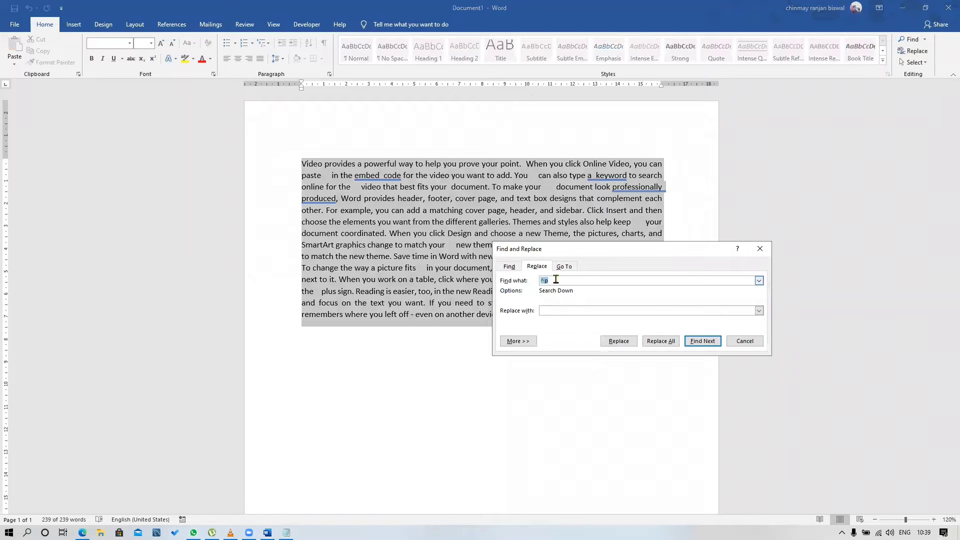
key(BackSpace)
Switch to Notepad and add a second line reading "^w : whiteshapce" below the ^p note
click(286, 532)
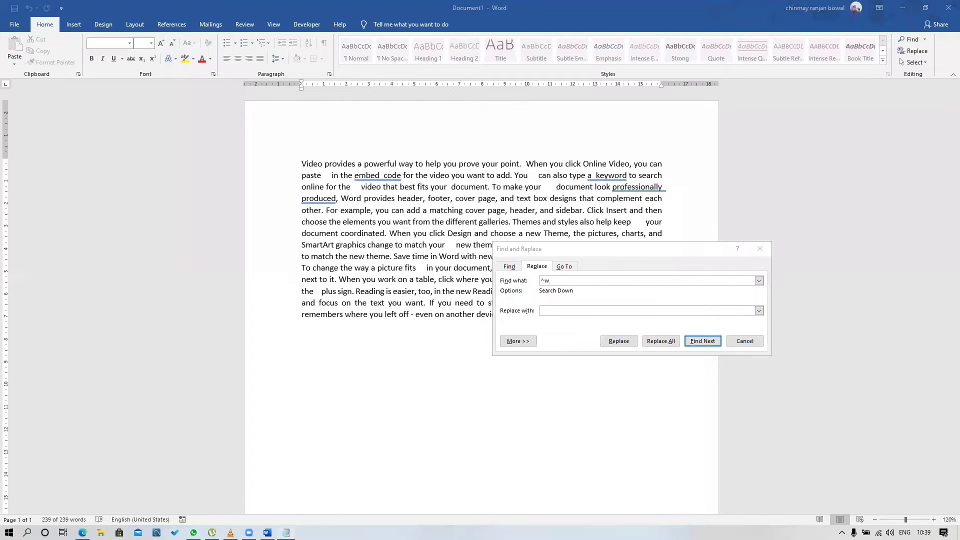
key(Return)
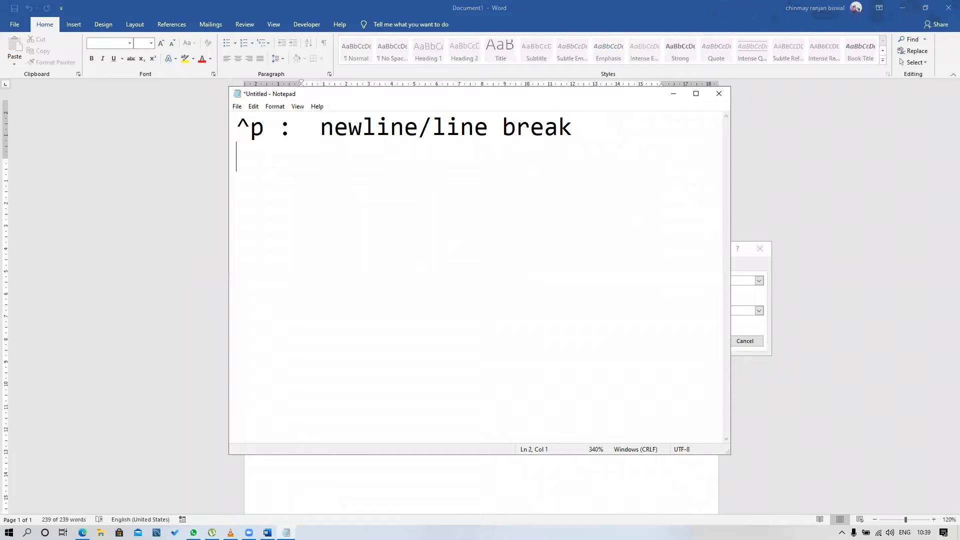
text(^w : who)
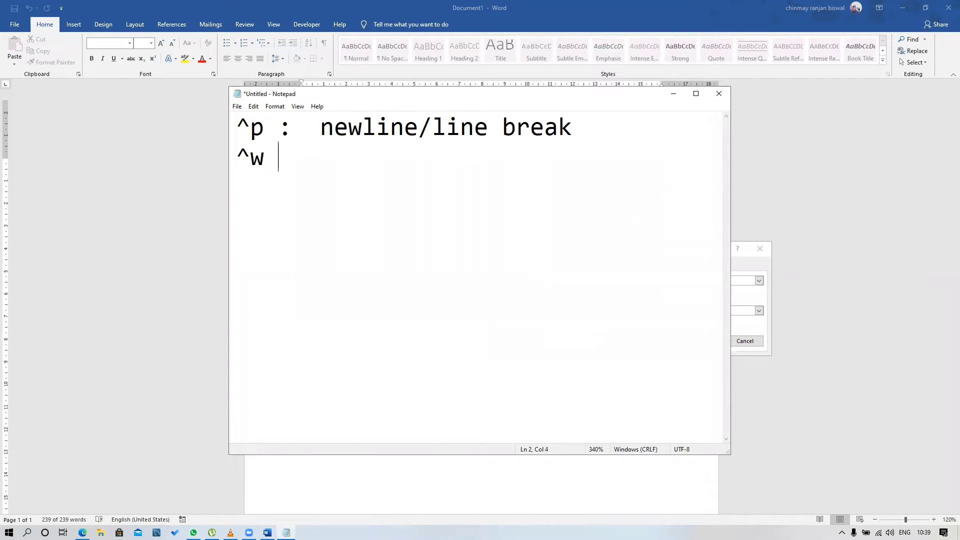
text(te)
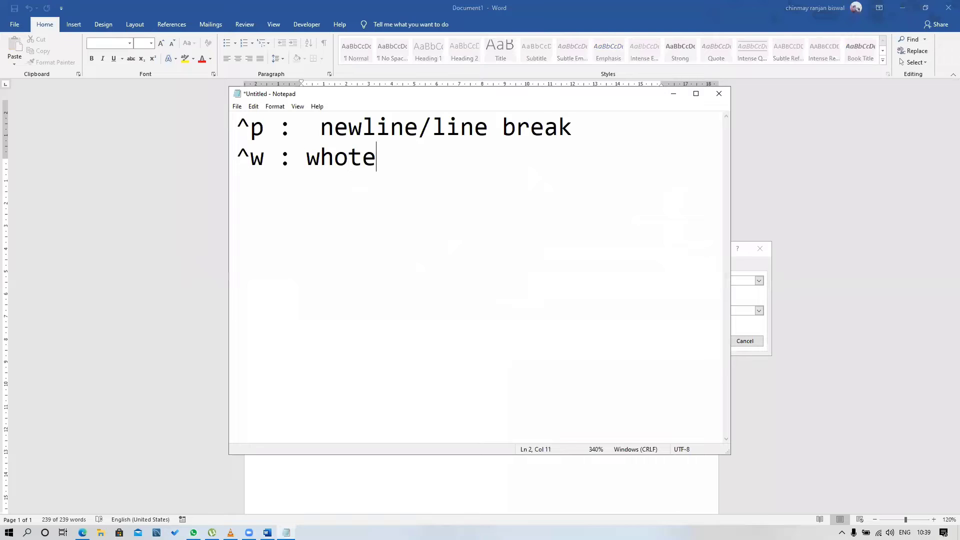
key(BackSpace)
key(BackSpace)
key(BackSpace)
text(iteshapce)
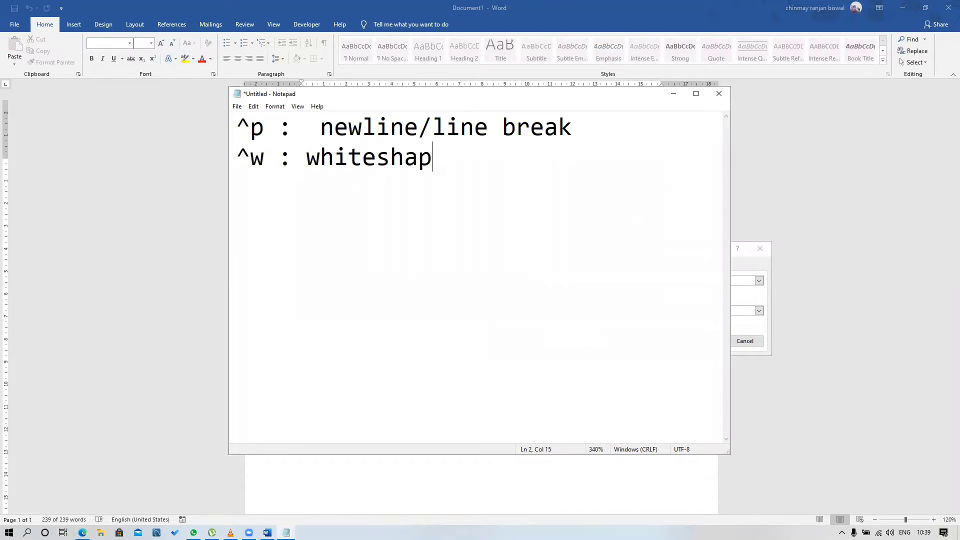
Correct the misspelled word in the ^w note to "whitespace" and return to the Word document
click(403, 158)
key(BackSpace)
key(Delete)
key(Right)
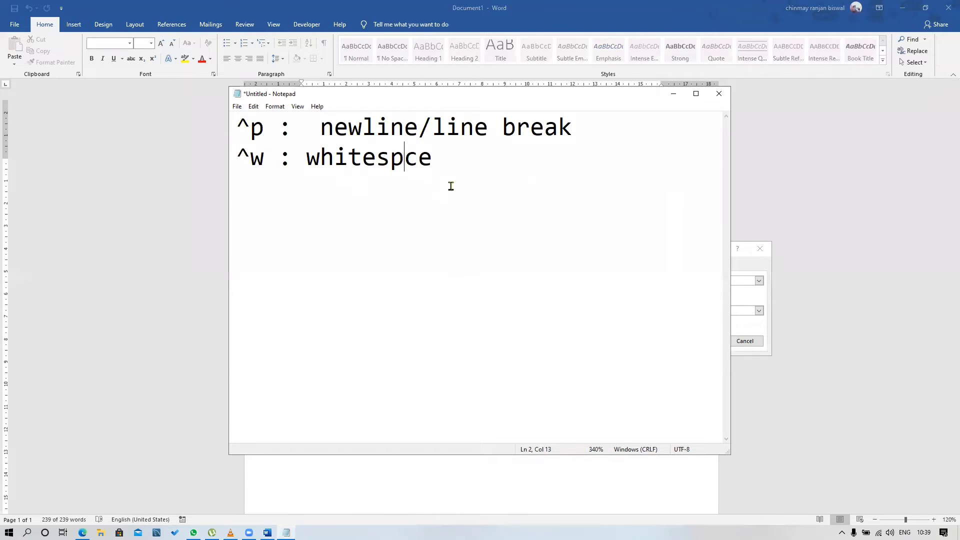
text(a)
click(674, 94)
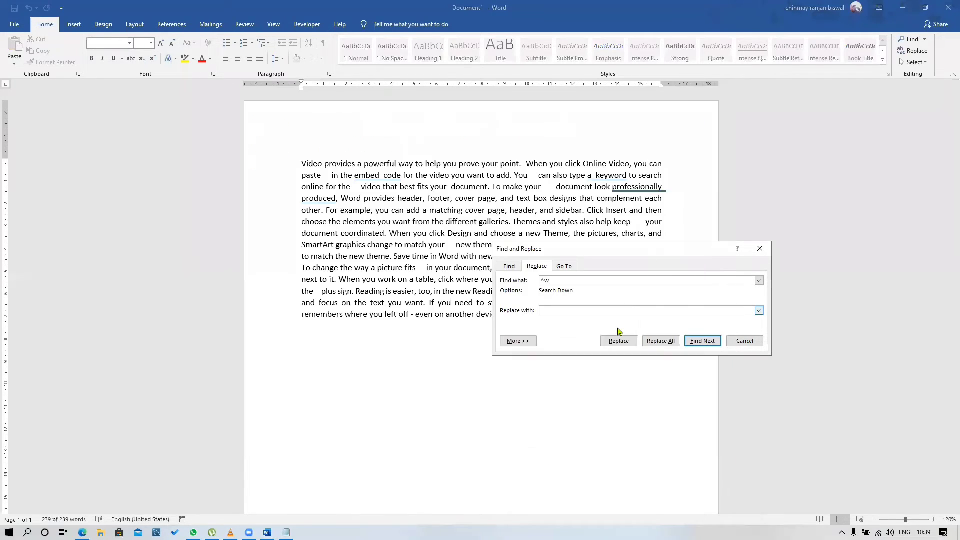
Replace every ^w in the selection and the rest of the document with a single space, close Find and Replace, and deselect the text
click(555, 311)
click(660, 342)
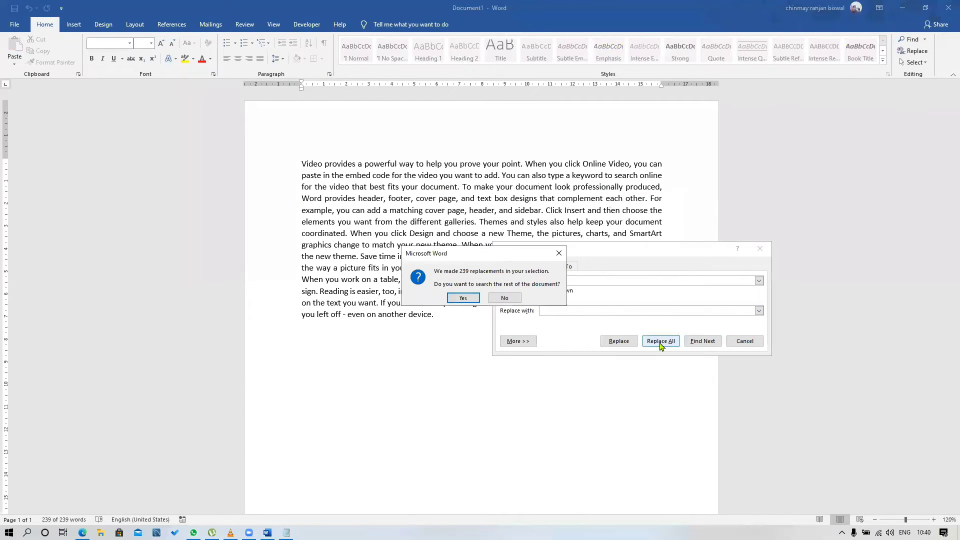
click(460, 299)
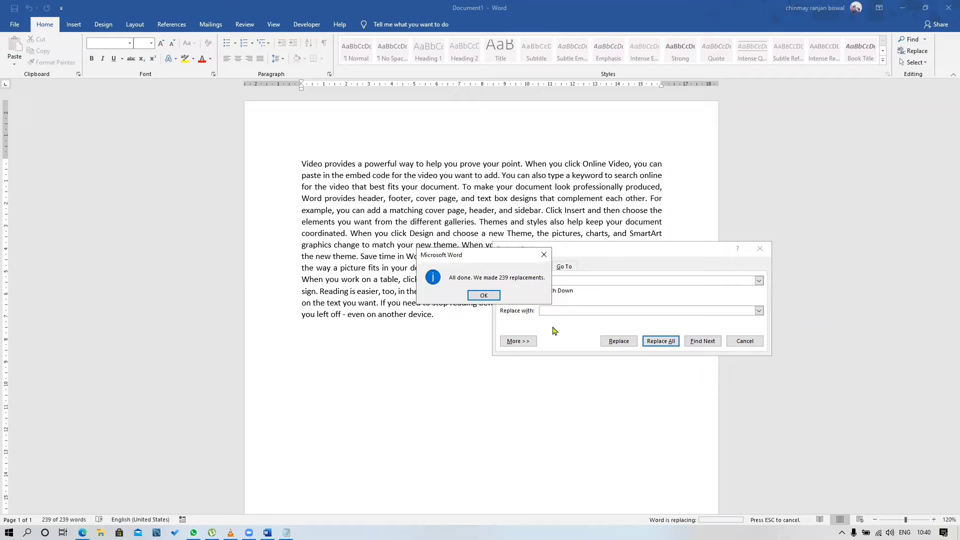
click(481, 296)
click(738, 342)
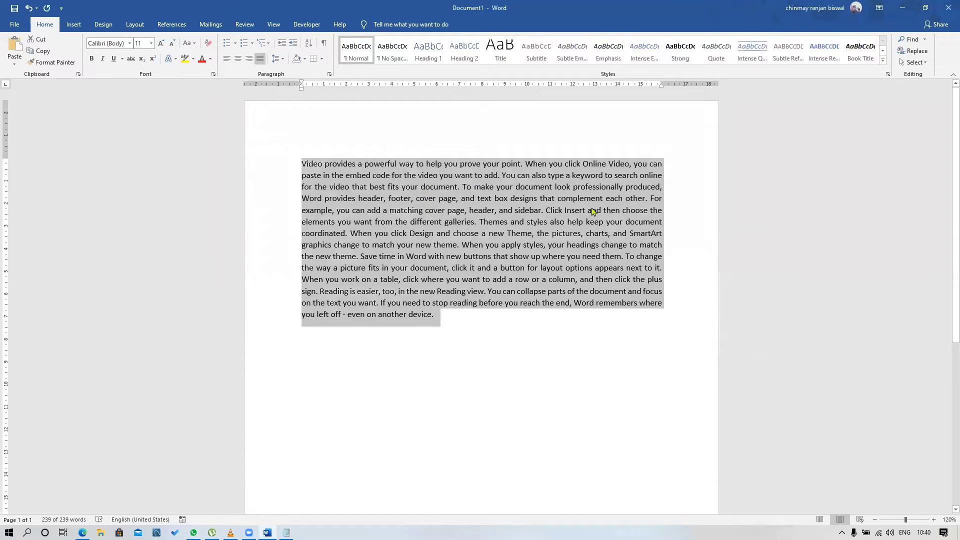
click(572, 317)
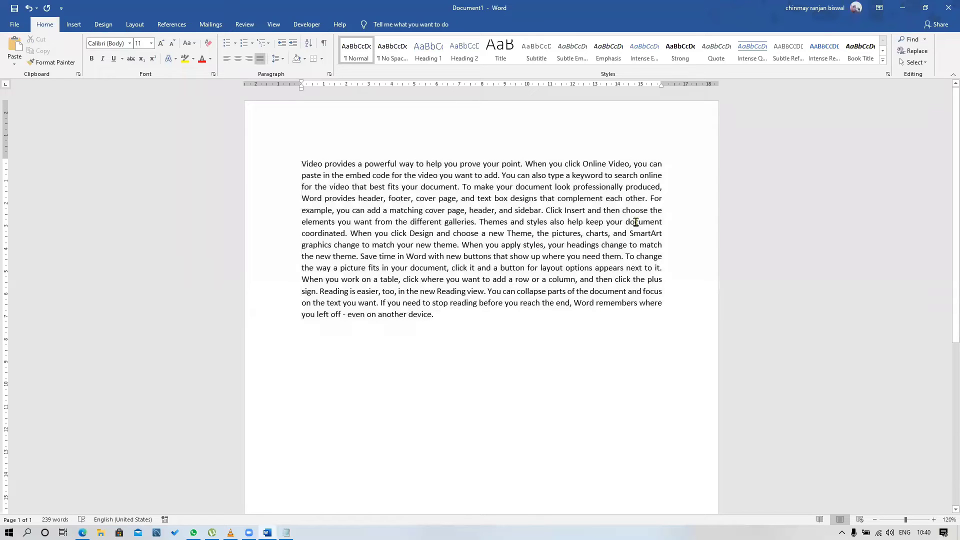
Split the text into four paragraphs by inserting breaks before "For example", "When you apply styles" and "When you work on a table"
click(651, 199)
key(Return)
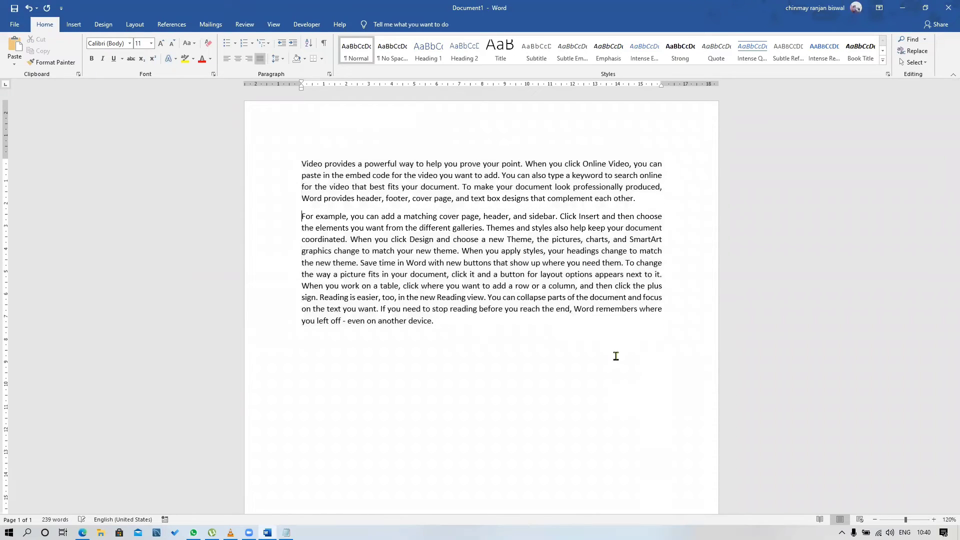
click(464, 253)
key(Return)
click(489, 293)
key(Return)
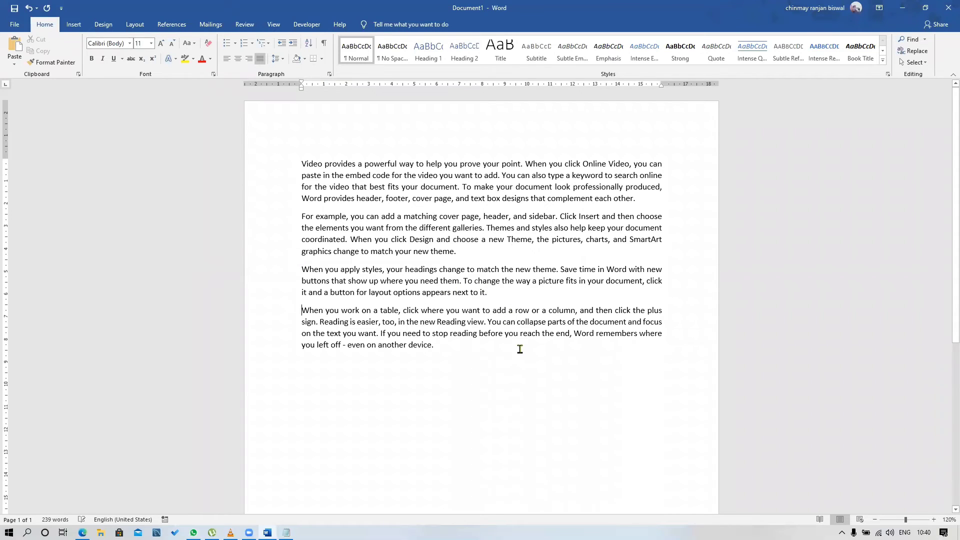
click(488, 394)
drag(302, 164, 489, 404)
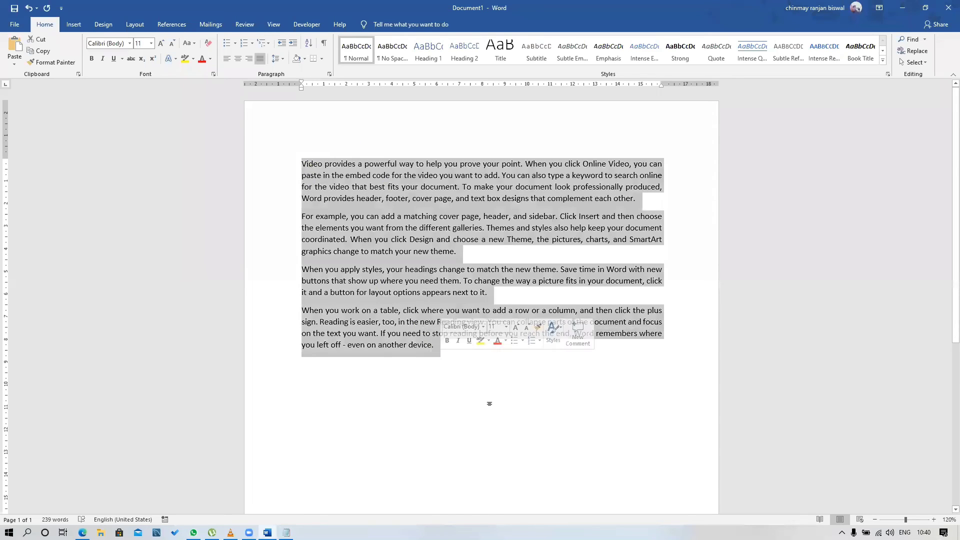
click(493, 404)
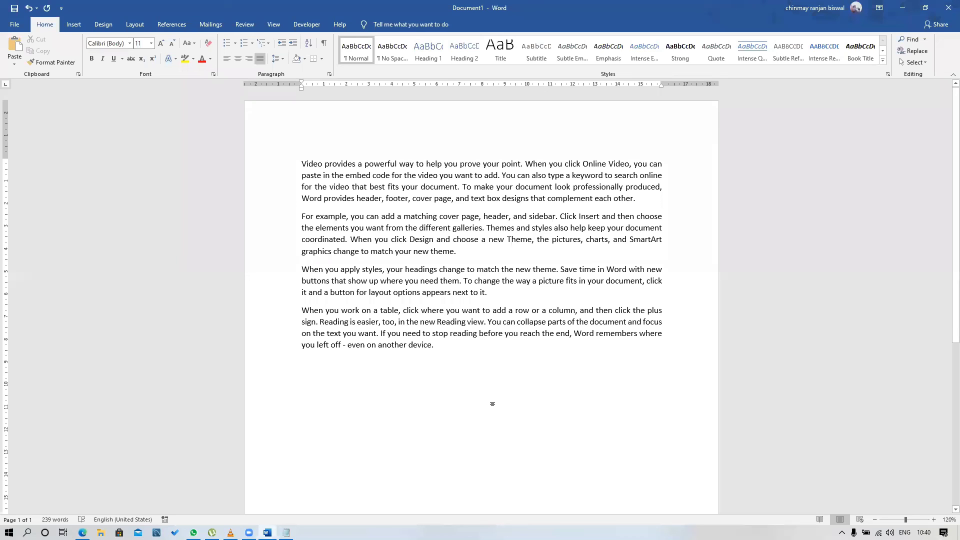